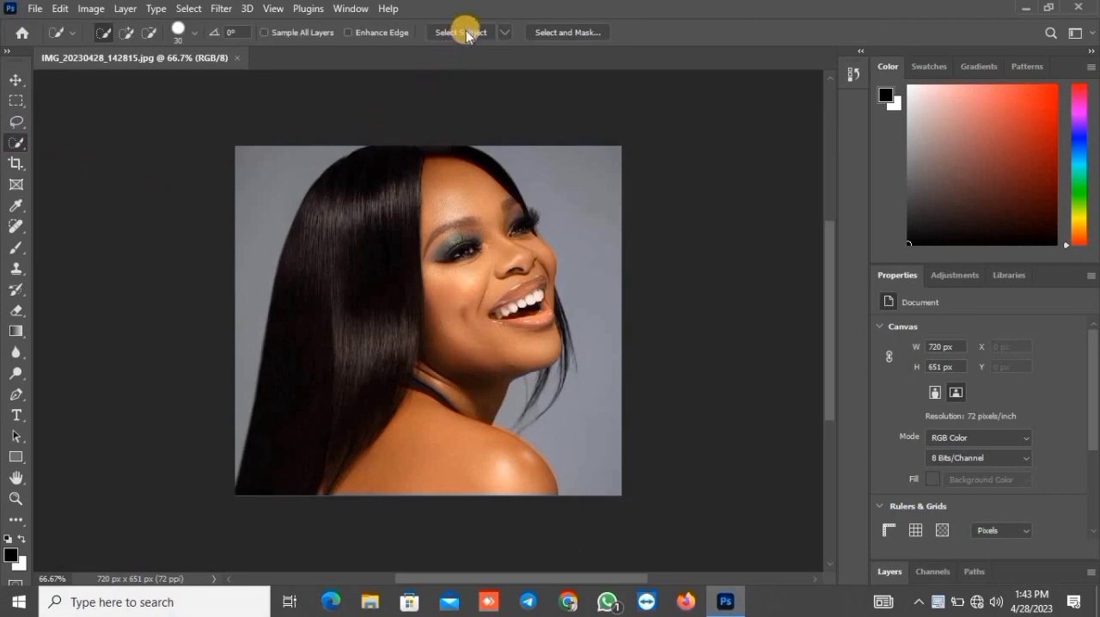
Select the woman with Select Subject and mask out the background of the photo layer
{"action": "left_click", "coordinate": [466, 34]}
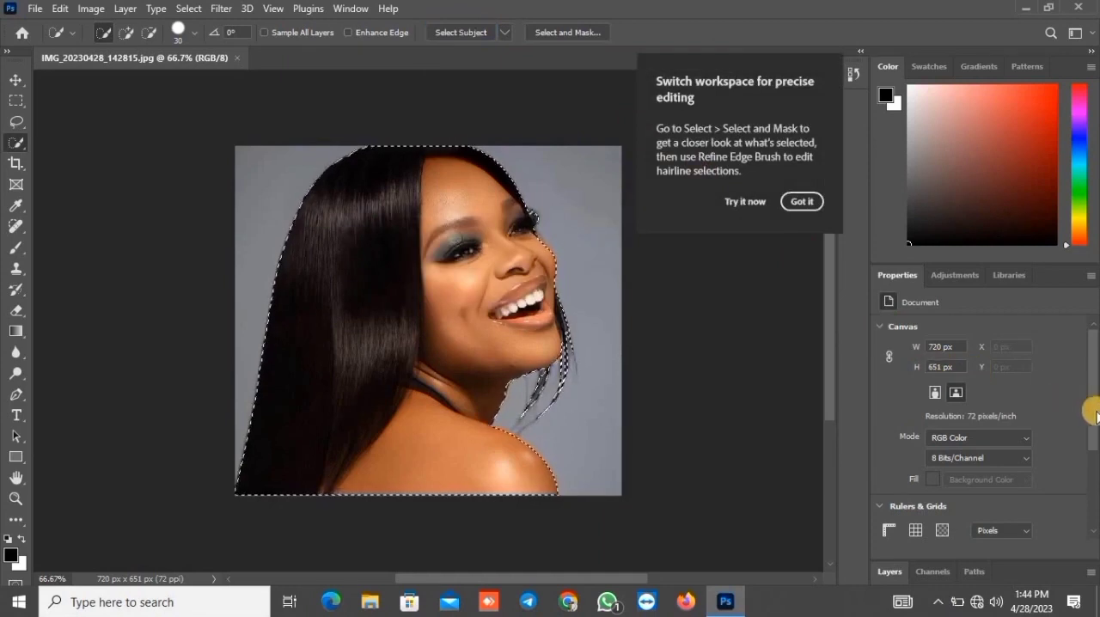
{"action": "left_click_drag", "start_coordinate": [1093, 413], "coordinate": [1093, 513]}
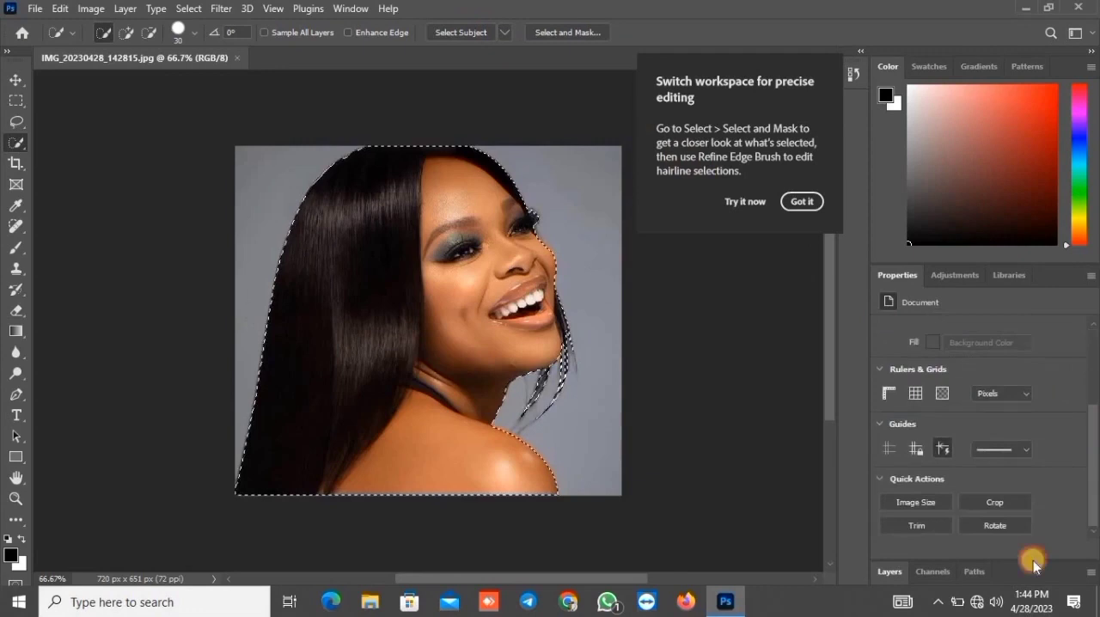
{"action": "left_click", "coordinate": [933, 572]}
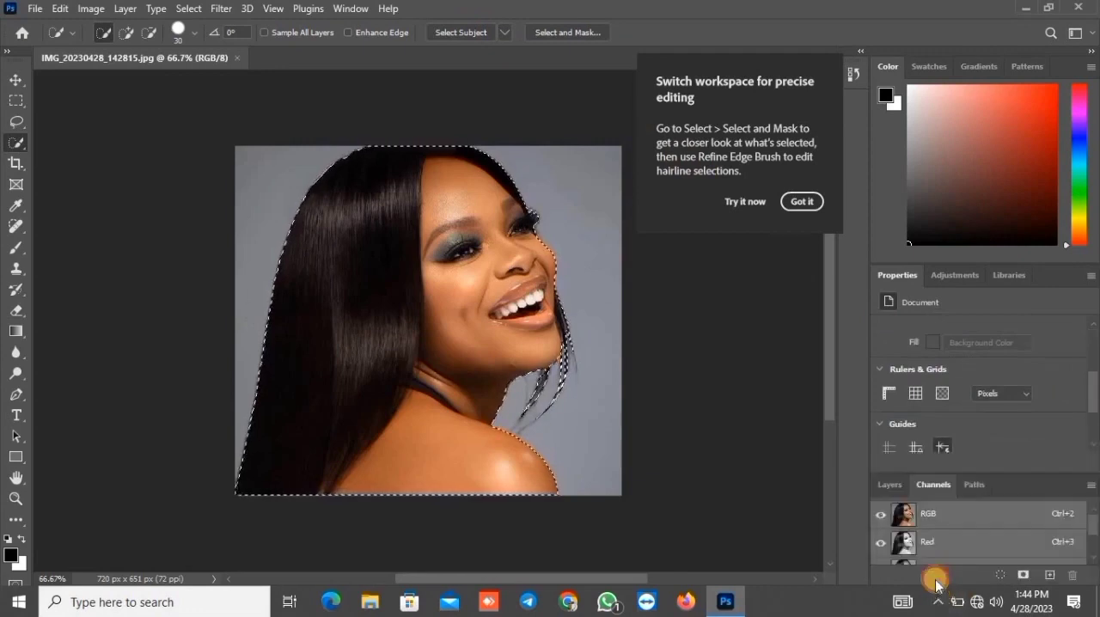
{"action": "left_click", "coordinate": [891, 487]}
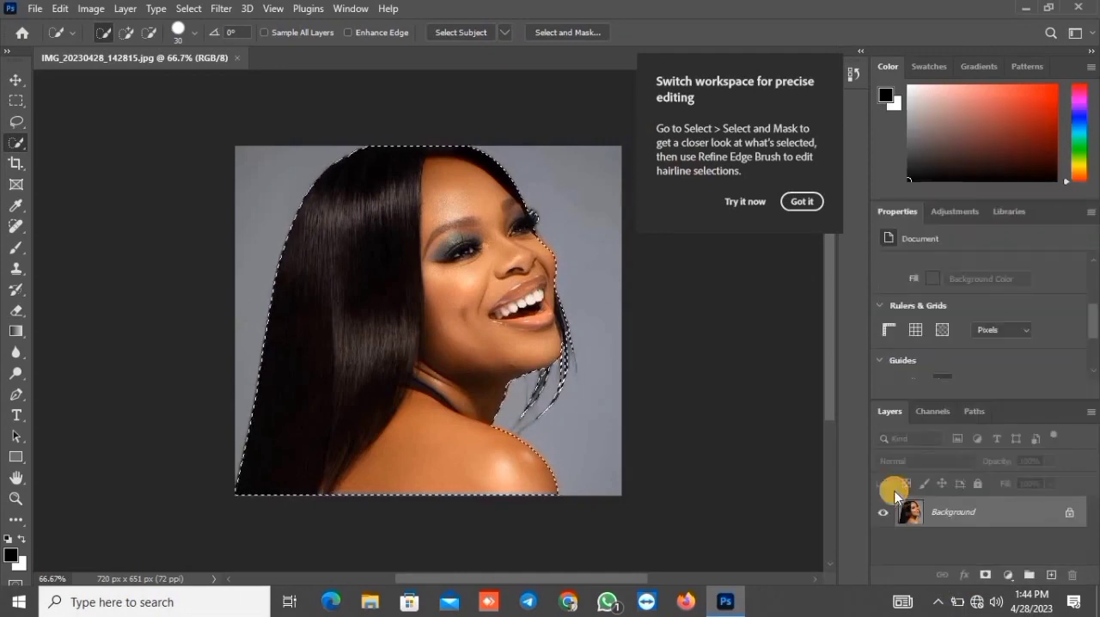
{"action": "left_click", "coordinate": [985, 574]}
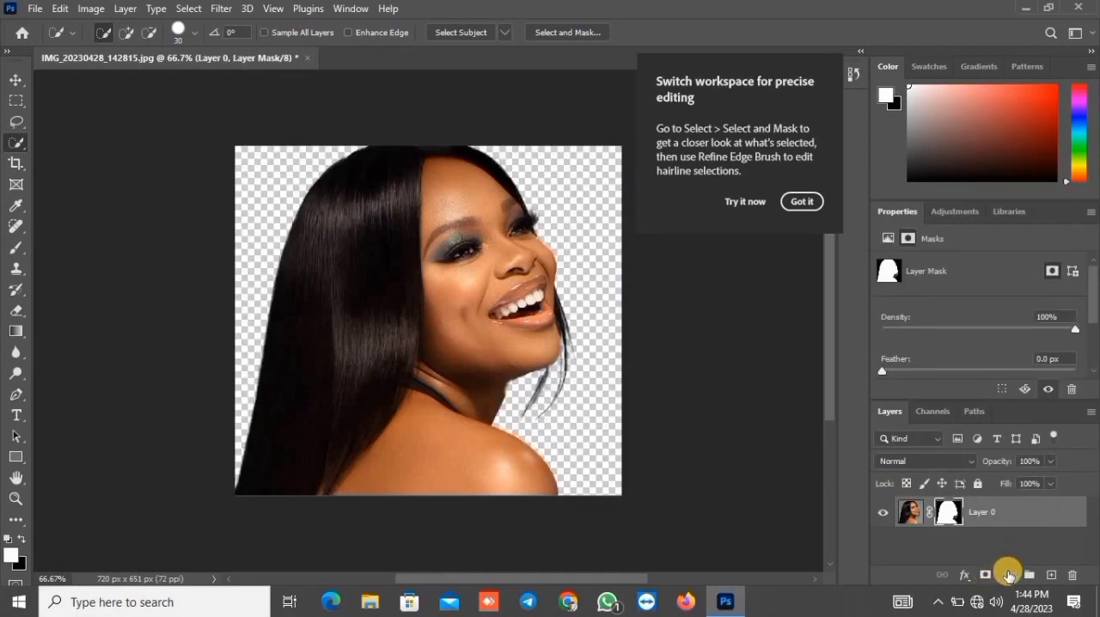
Add a solid color fill layer in black (000000) and place it beneath the masked portrait layer
{"action": "left_click", "coordinate": [1009, 574]}
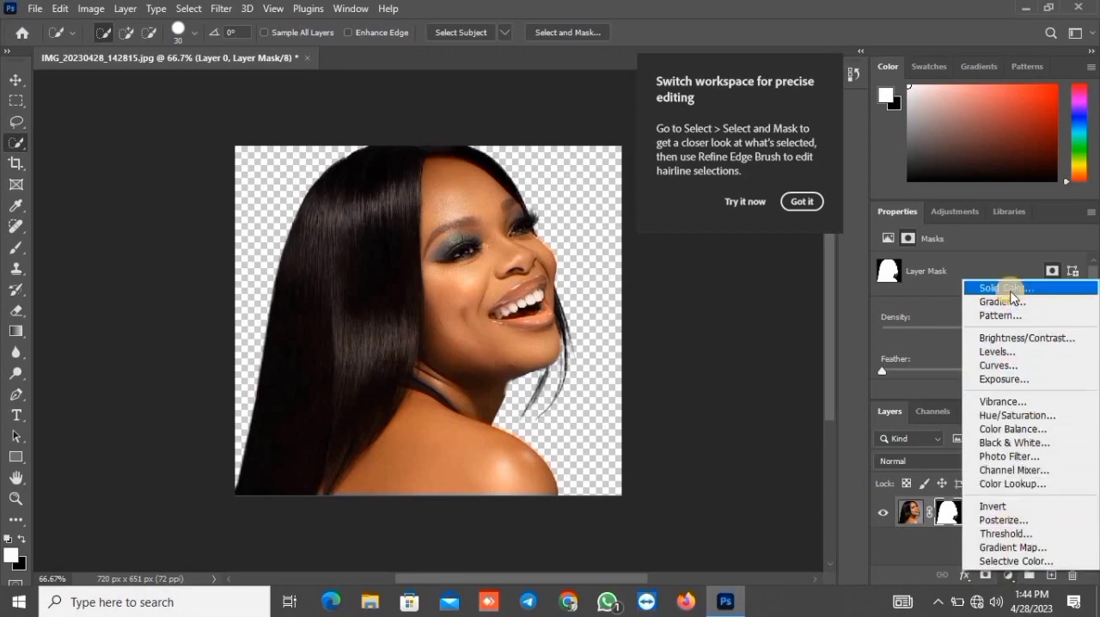
{"action": "left_click", "coordinate": [1010, 291]}
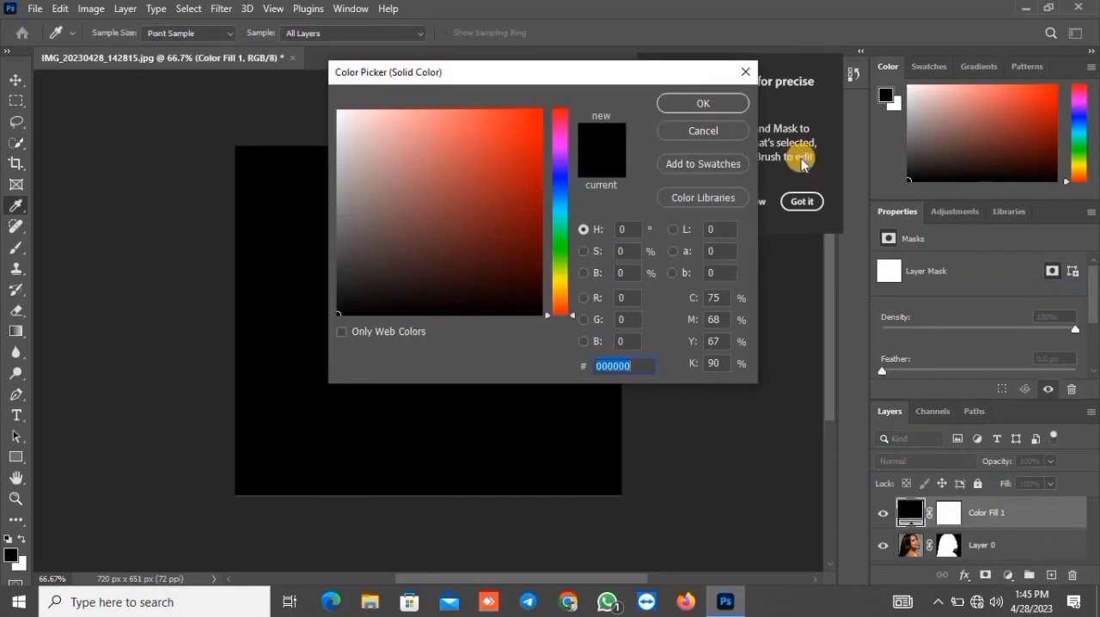
{"action": "left_click", "coordinate": [701, 103]}
{"action": "key", "text": "w"}
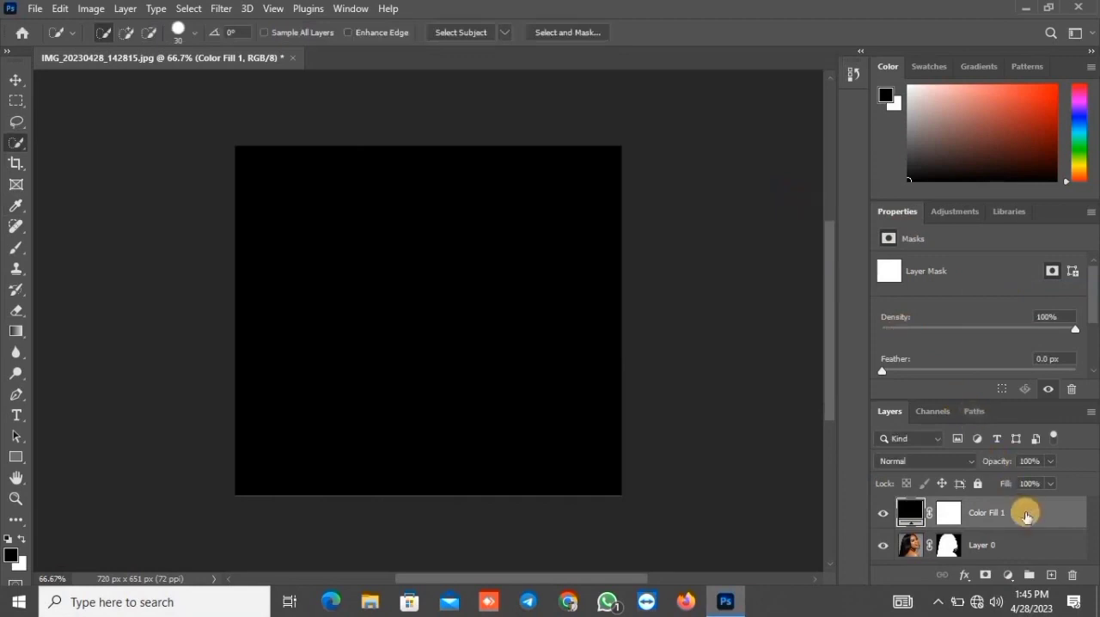
{"action": "left_click_drag", "start_coordinate": [1025, 514], "coordinate": [1024, 552]}
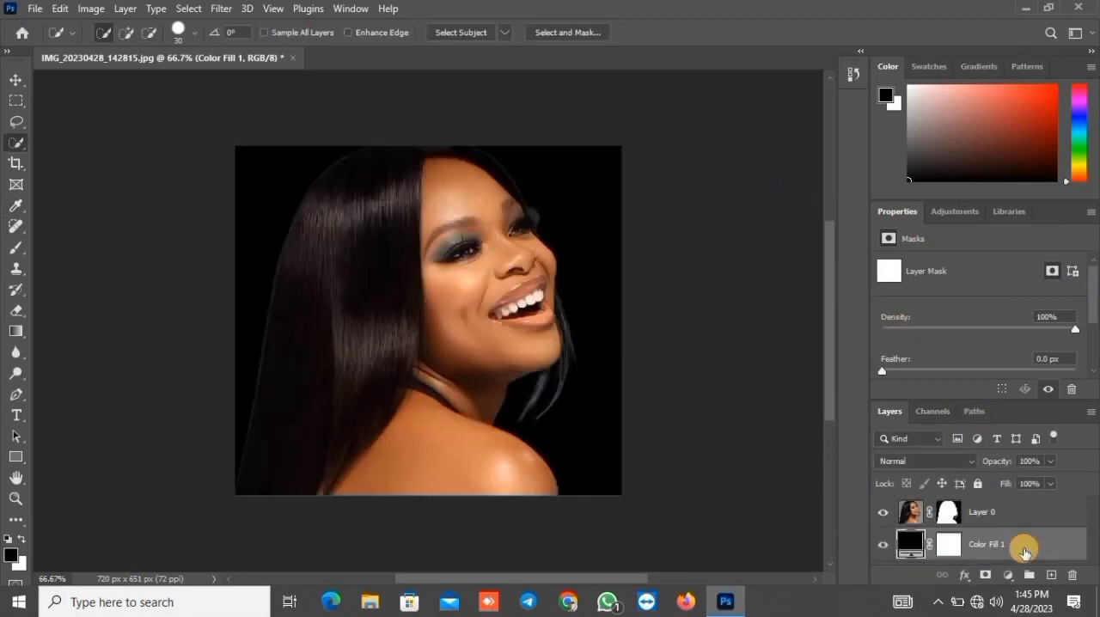
Add a Black & White adjustment layer above the portrait and set its Reds to 2
{"action": "left_click", "coordinate": [916, 520]}
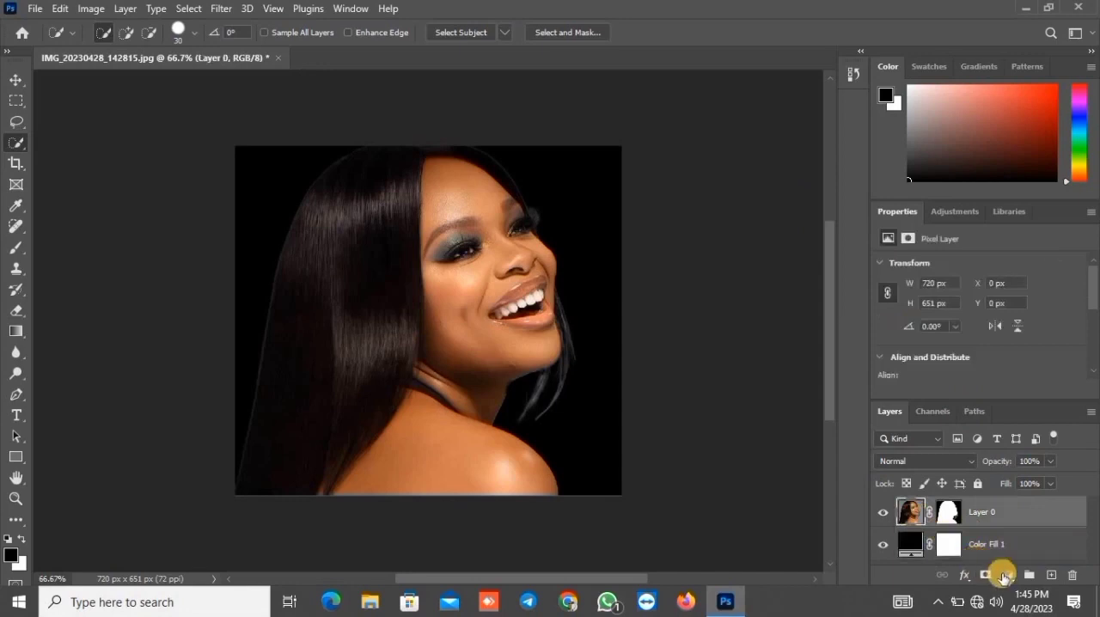
{"action": "left_click", "coordinate": [1006, 576]}
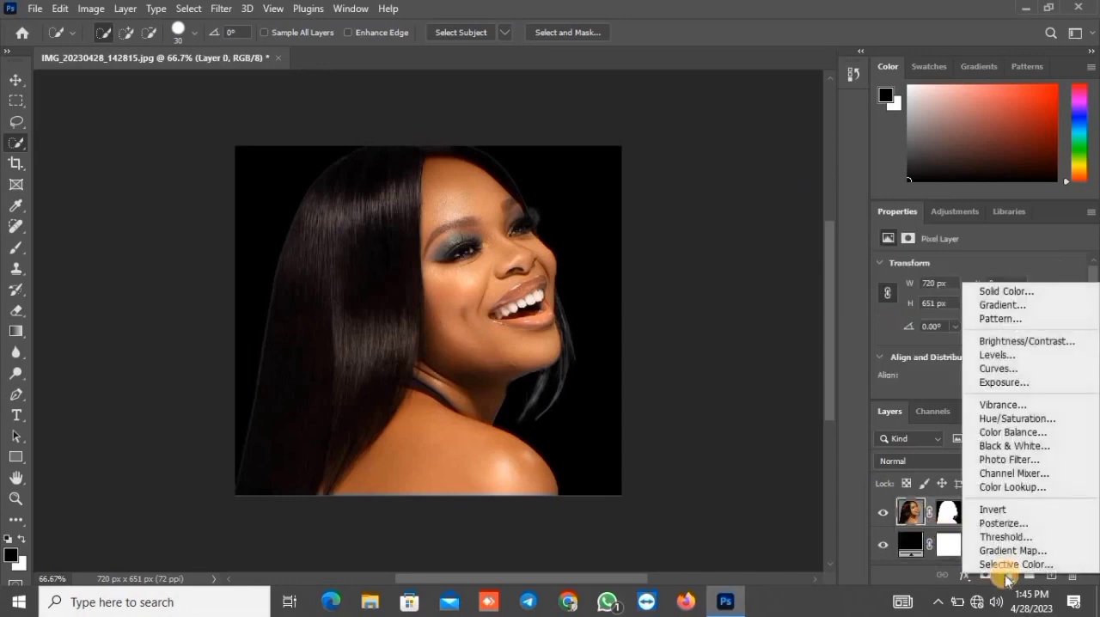
{"action": "left_click", "coordinate": [997, 448]}
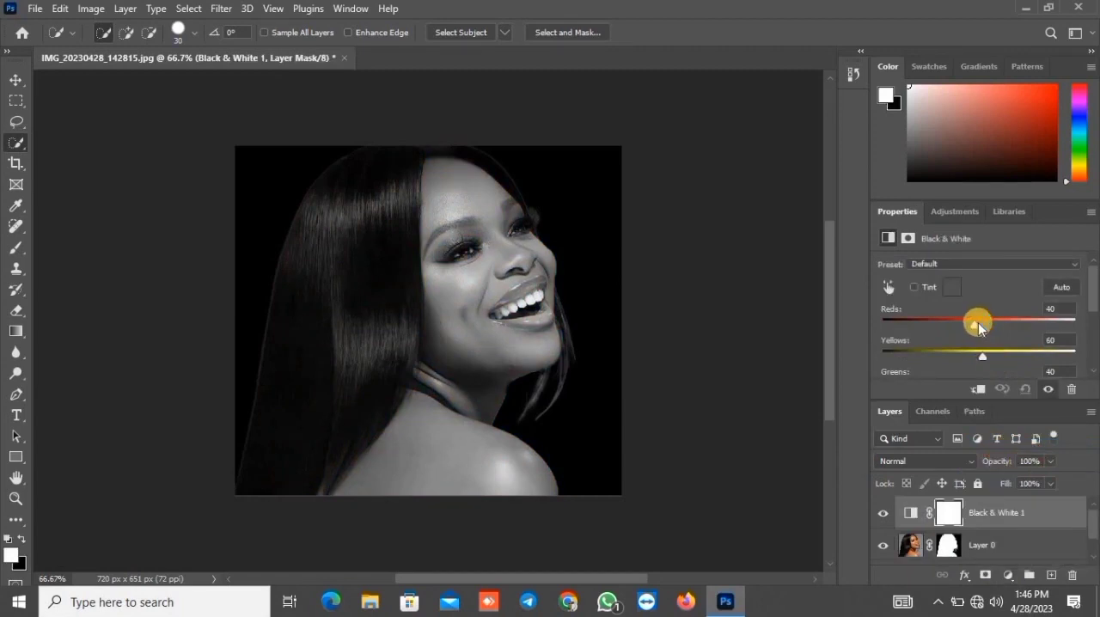
{"action": "left_click_drag", "start_coordinate": [979, 328], "coordinate": [959, 326]}
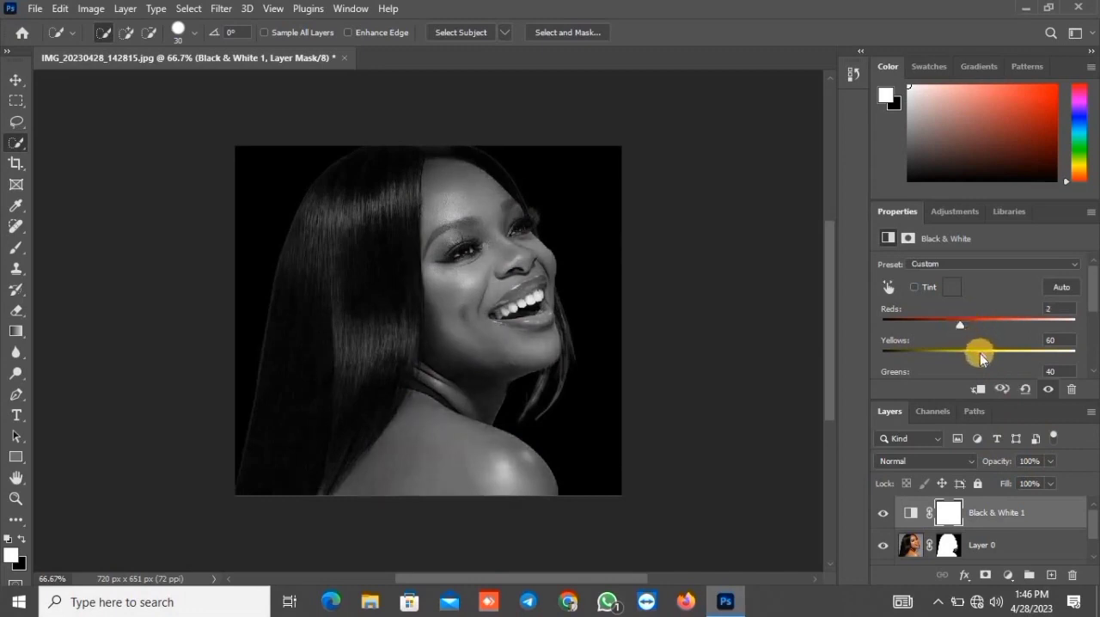
Merge the Black & White adjustment with the portrait layer
{"action": "left_click", "coordinate": [1000, 544]}
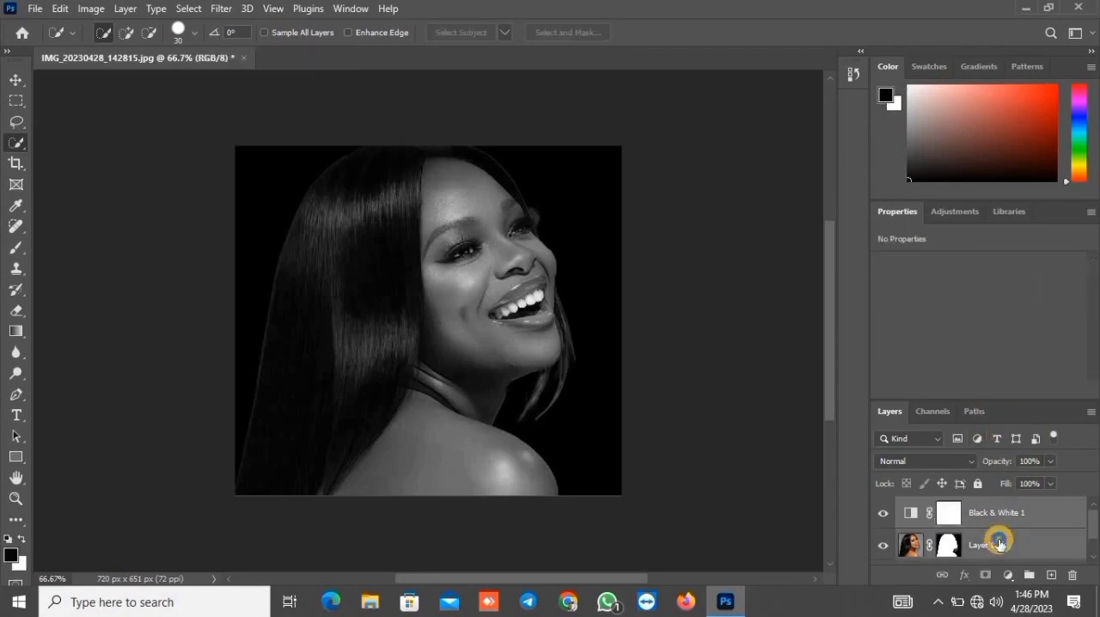
{"action": "right_click", "coordinate": [999, 544]}
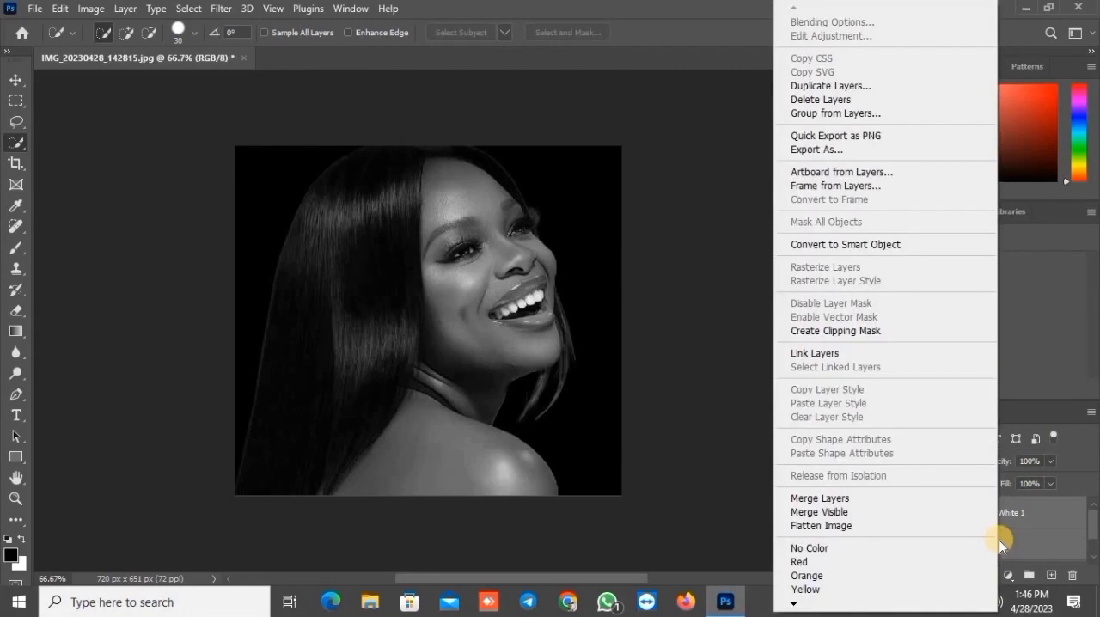
{"action": "left_click", "coordinate": [938, 502]}
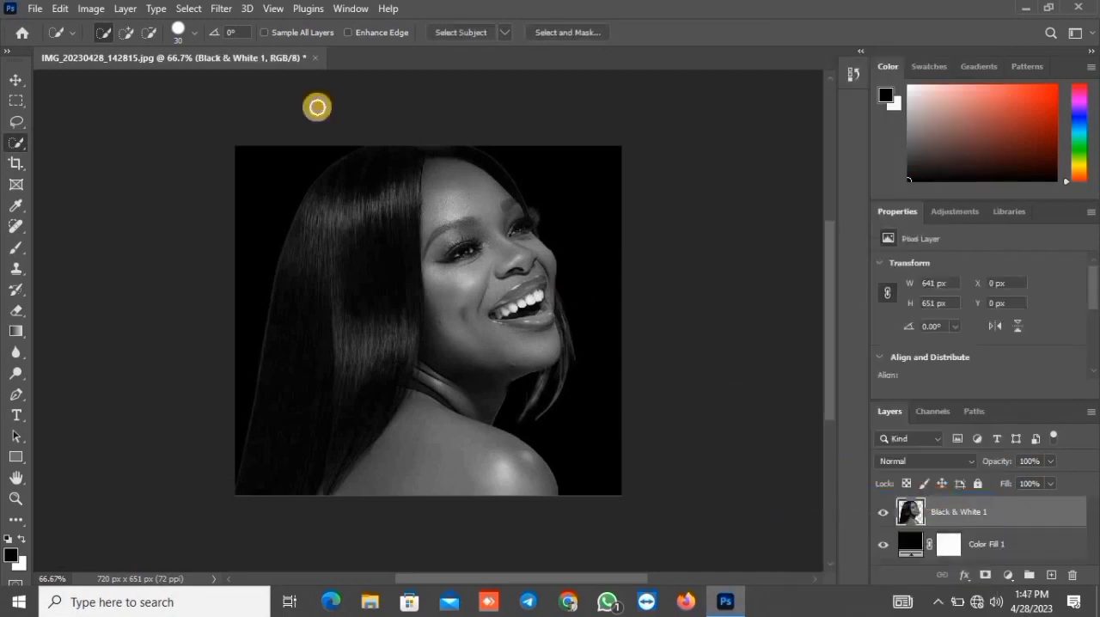
Apply a Gaussian Blur with a 10-pixel radius to the merged black-and-white portrait
{"action": "left_click", "coordinate": [219, 10]}
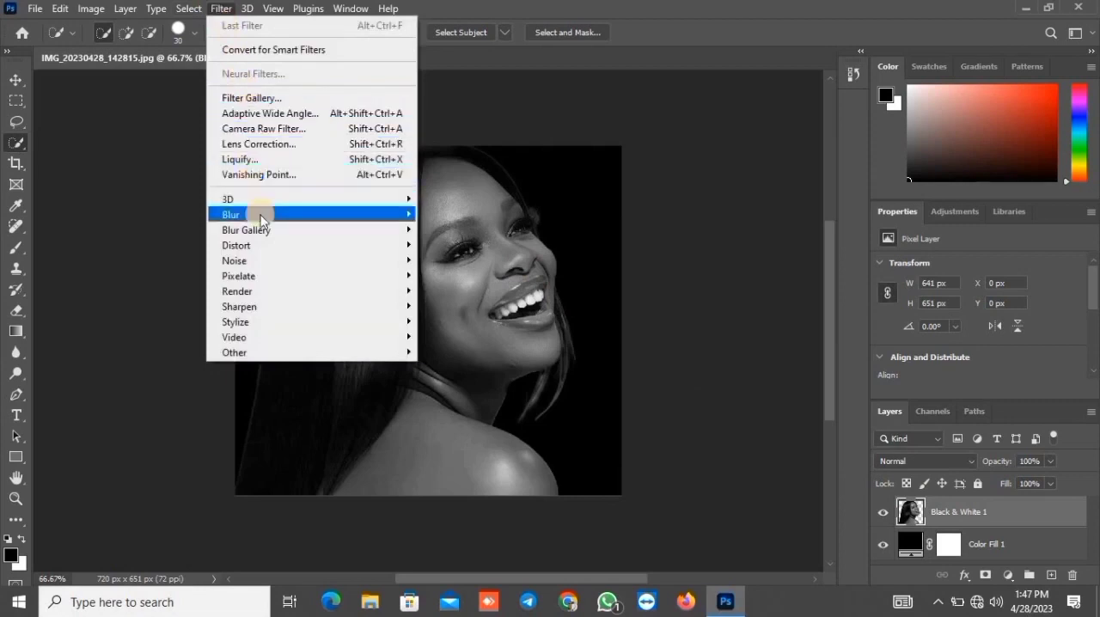
{"action": "mouse_move", "coordinate": [260, 220]}
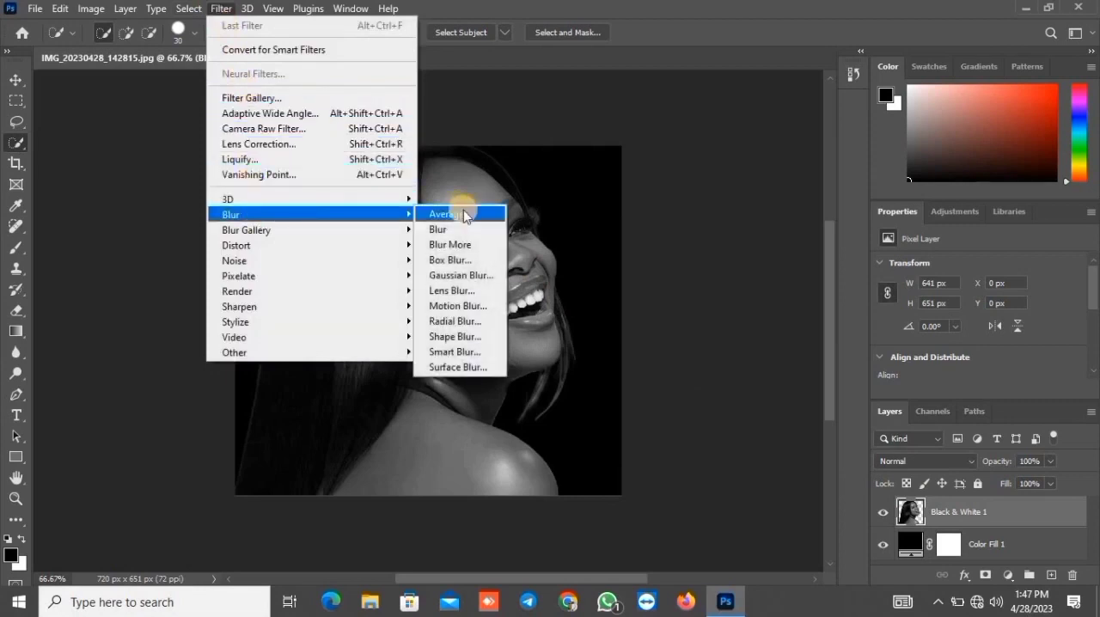
{"action": "left_click", "coordinate": [467, 276]}
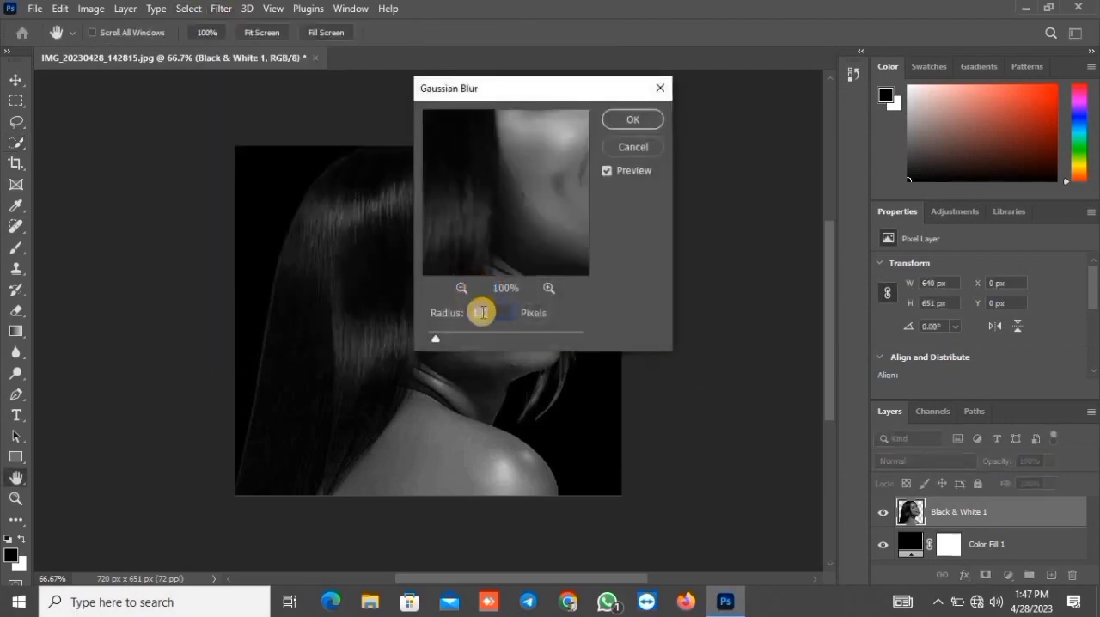
{"action": "left_click", "coordinate": [478, 313]}
{"action": "type", "text": "10"}
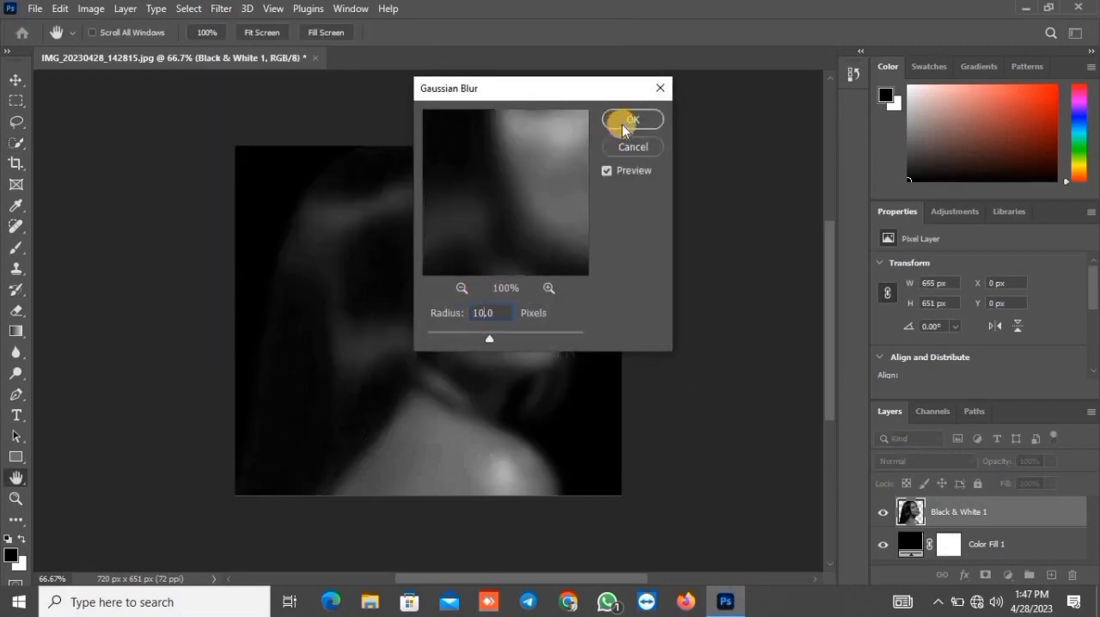
{"action": "left_click", "coordinate": [623, 129]}
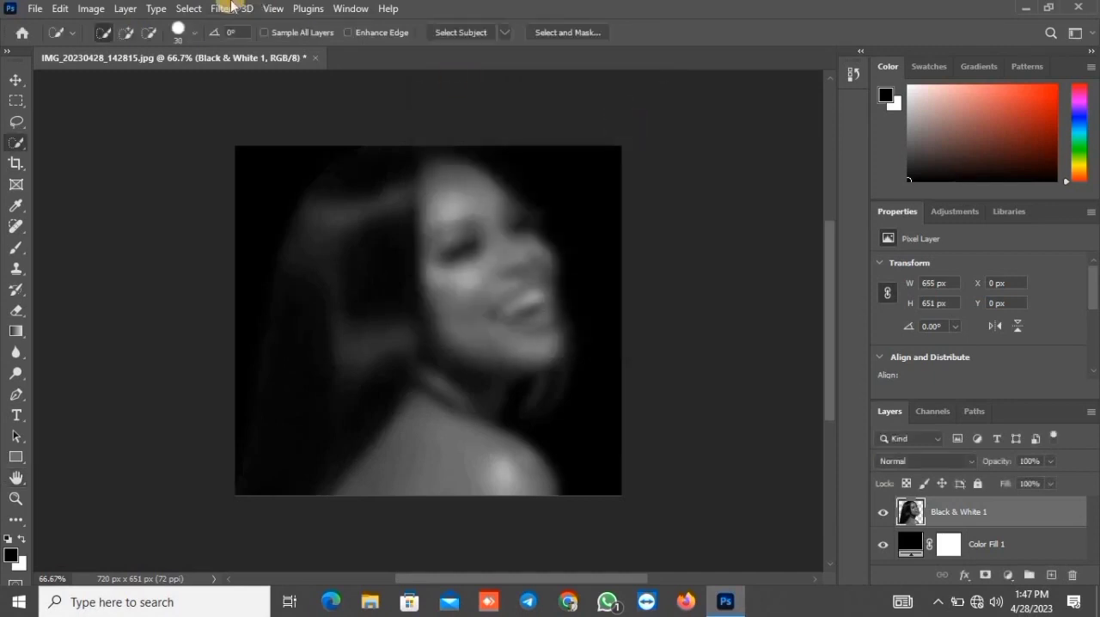
Save the blurred image to the Desktop as a Photoshop file named displacement, with Maximize Compatibility enabled
{"action": "left_click", "coordinate": [34, 10]}
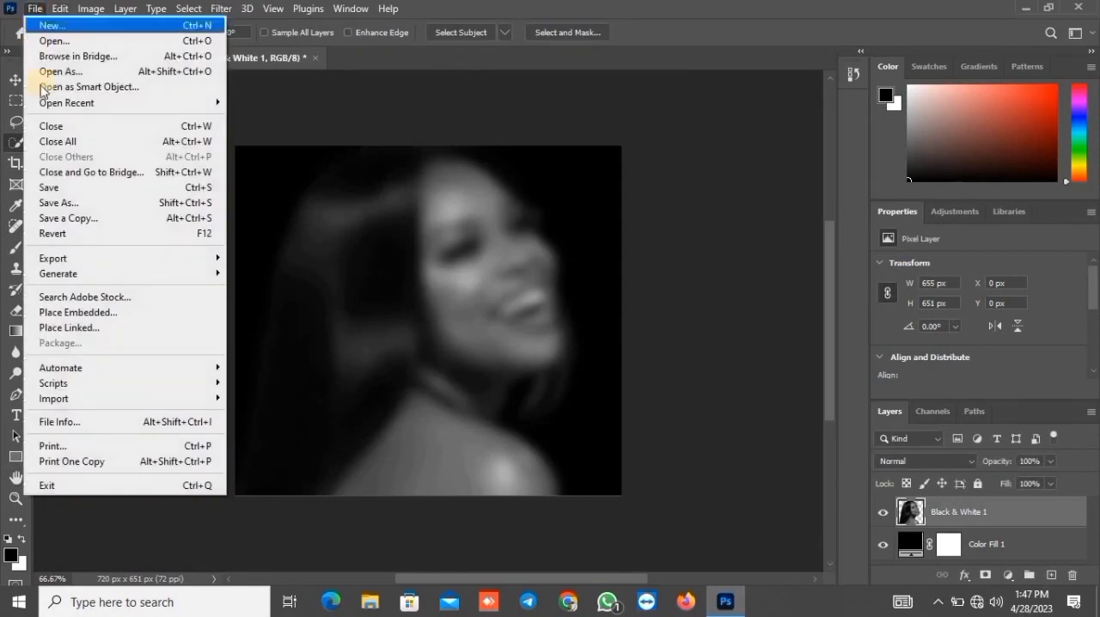
{"action": "left_click", "coordinate": [60, 203]}
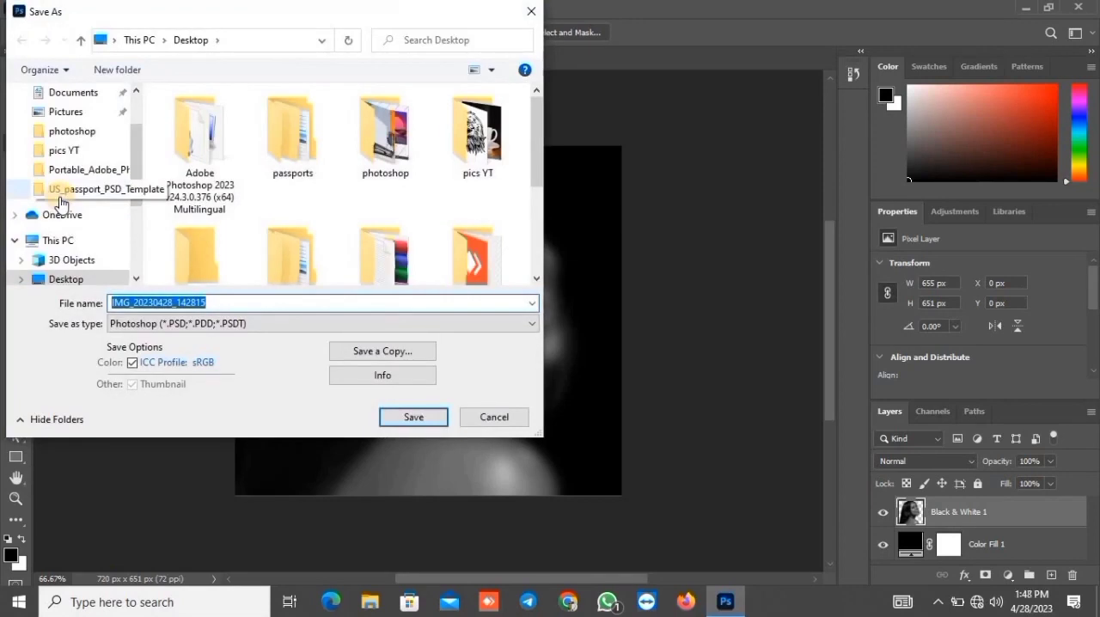
{"action": "type", "text": "displacement"}
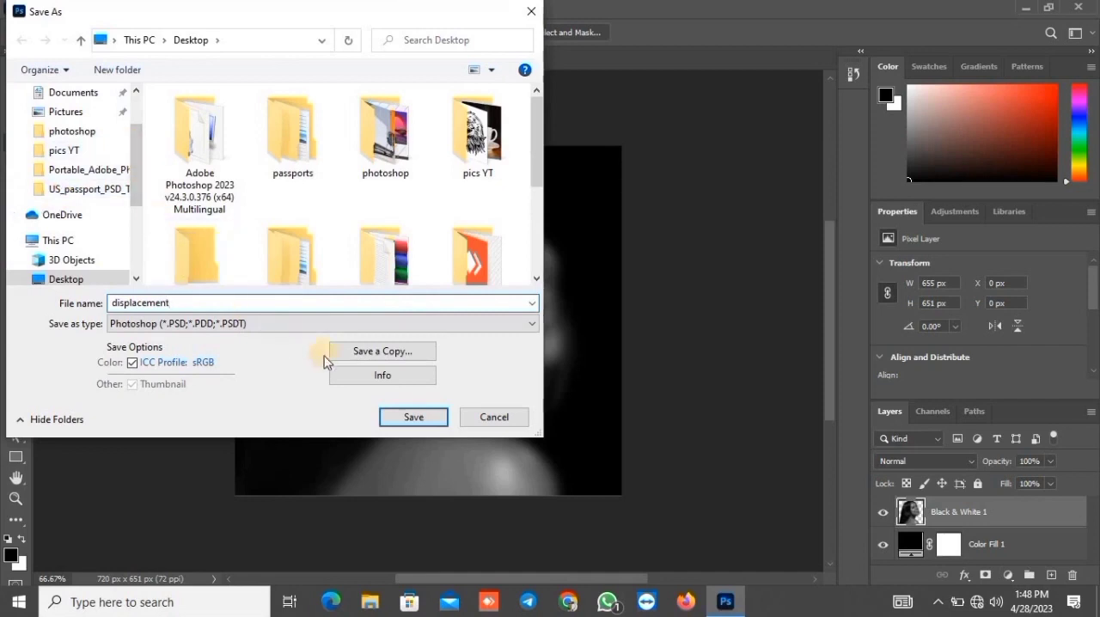
{"action": "left_click", "coordinate": [399, 418]}
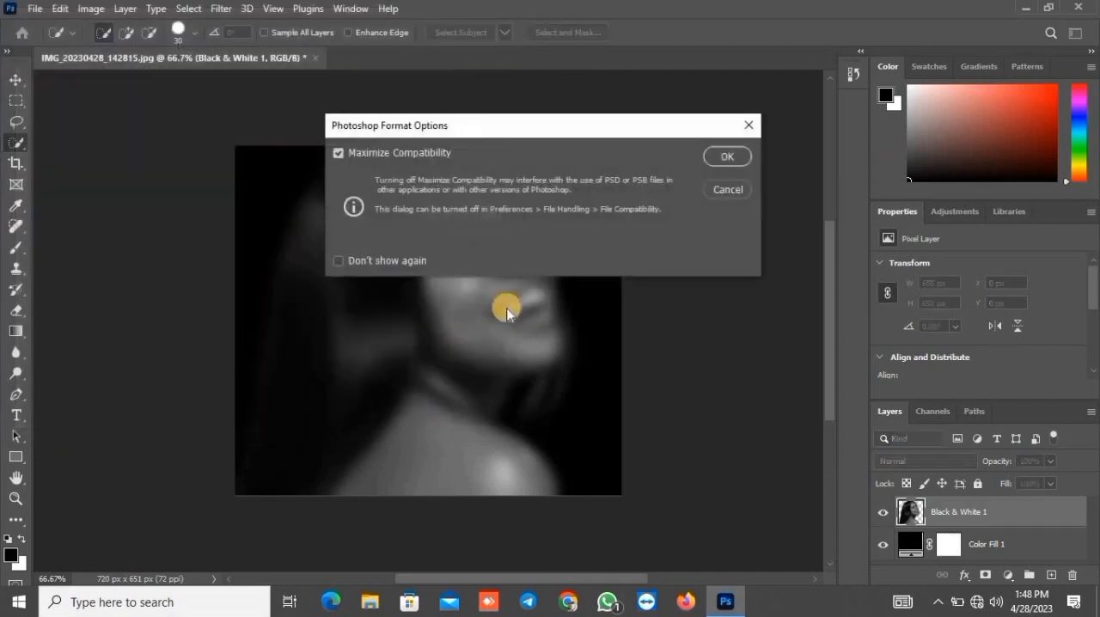
{"action": "left_click", "coordinate": [726, 157]}
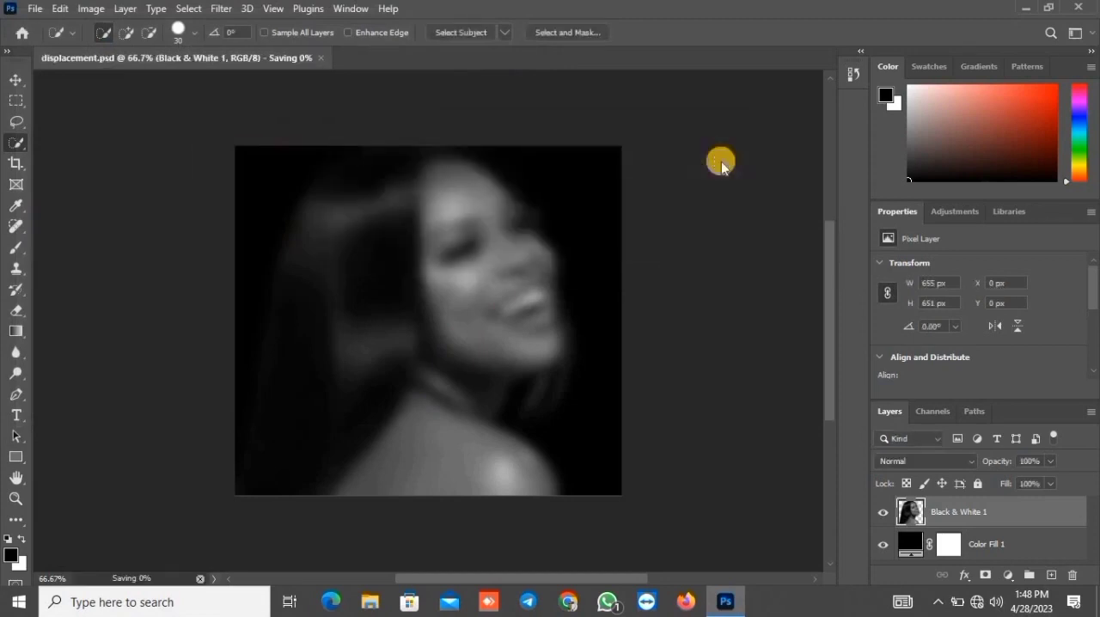
Undo the Gaussian Blur and add an empty layer above the black-and-white portrait
{"action": "key", "text": "ctrl+z"}
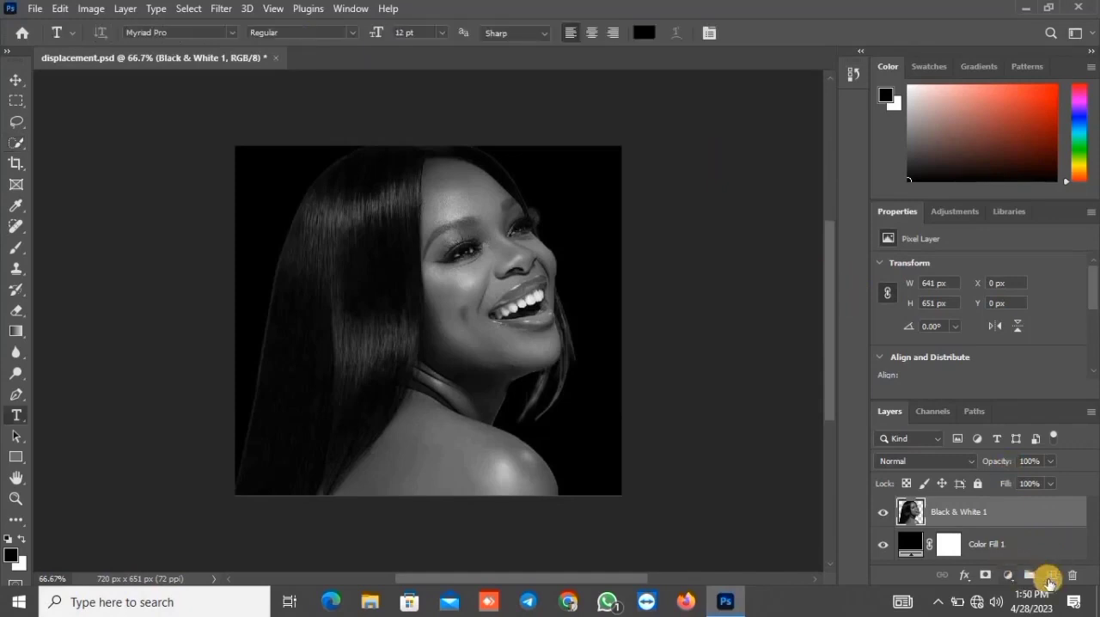
{"action": "left_click", "coordinate": [1049, 582]}
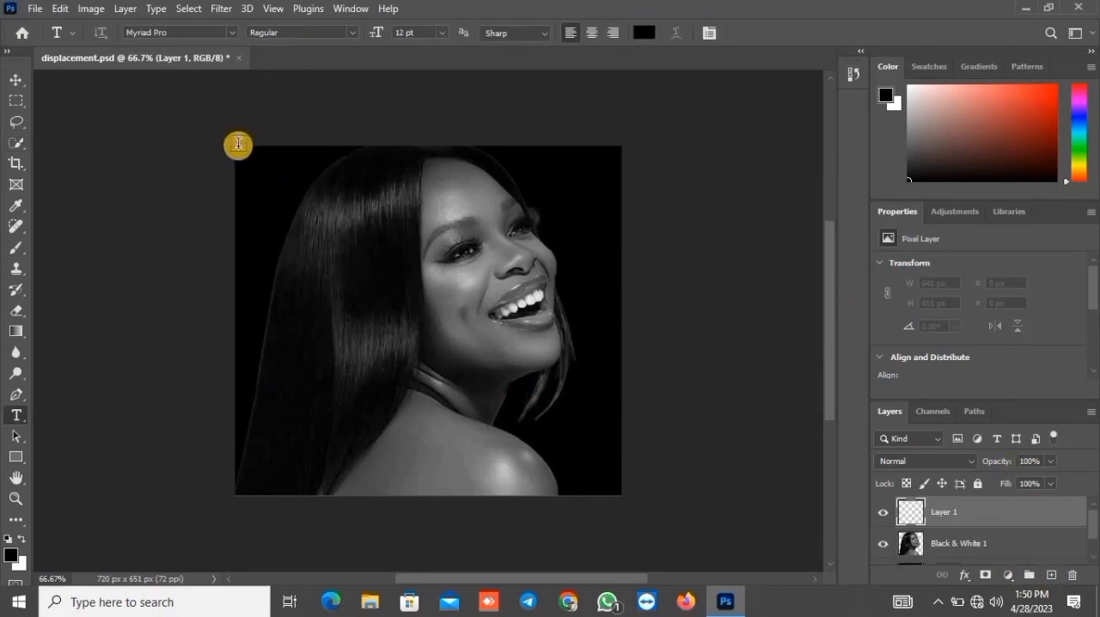
Create a paragraph text box and stretch it to cover the whole canvas
{"action": "left_click_drag", "start_coordinate": [259, 163], "coordinate": [608, 491]}
{"action": "left_click_drag", "start_coordinate": [620, 491], "coordinate": [620, 491]}
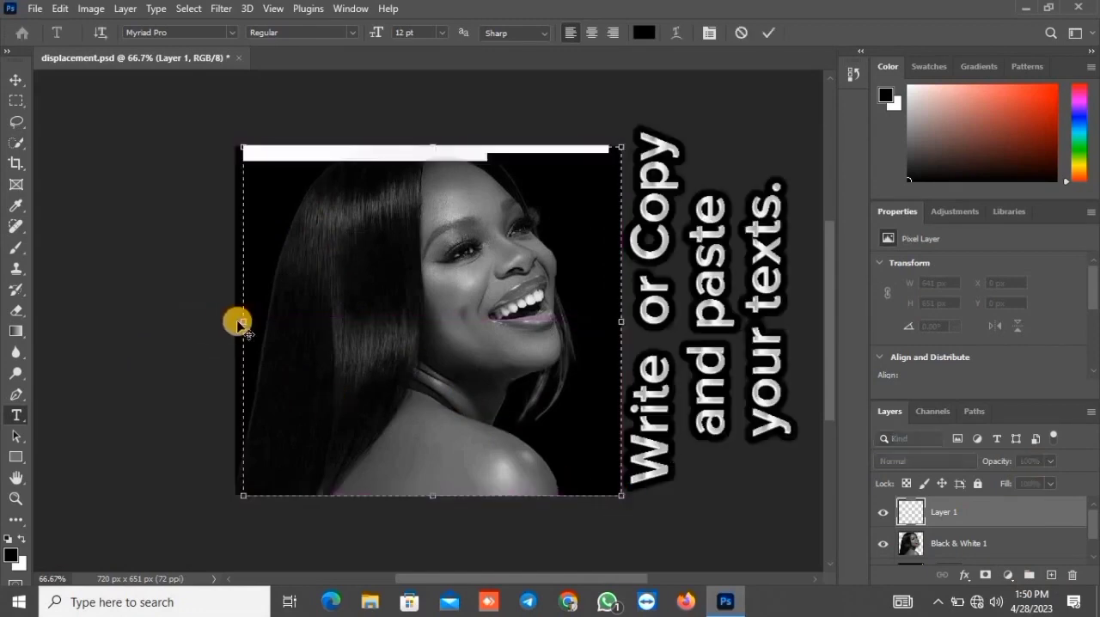
{"action": "left_click_drag", "start_coordinate": [239, 320], "coordinate": [228, 326]}
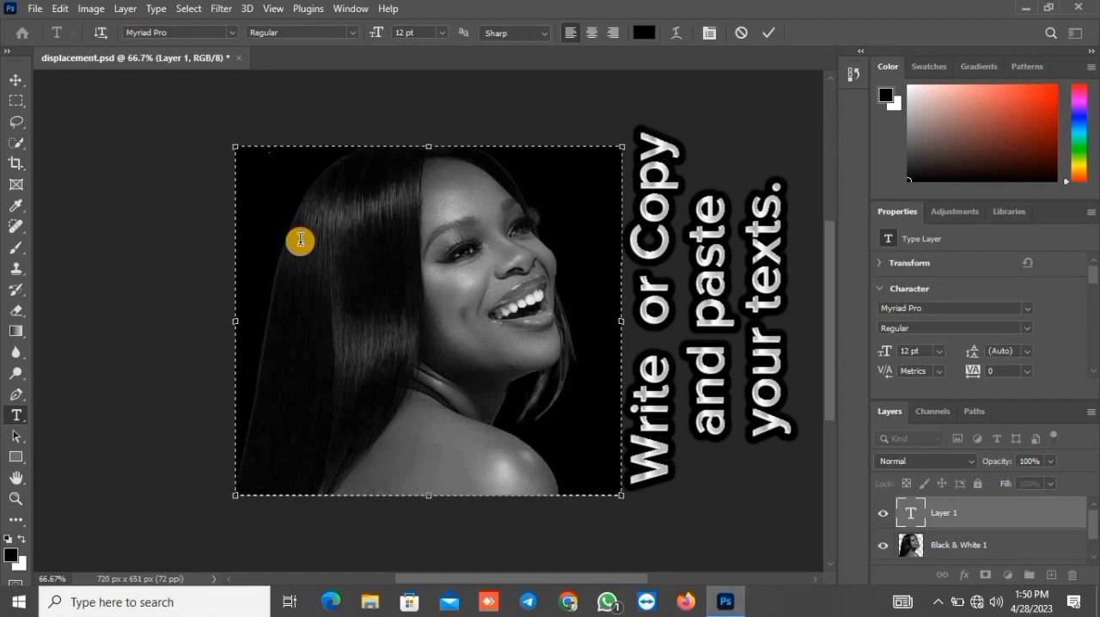
Replace the text box content with the phrase Mr.Cultivator, repeated over and over without spaces to fill the first several lines
{"action": "key", "text": "ctrl+a"}
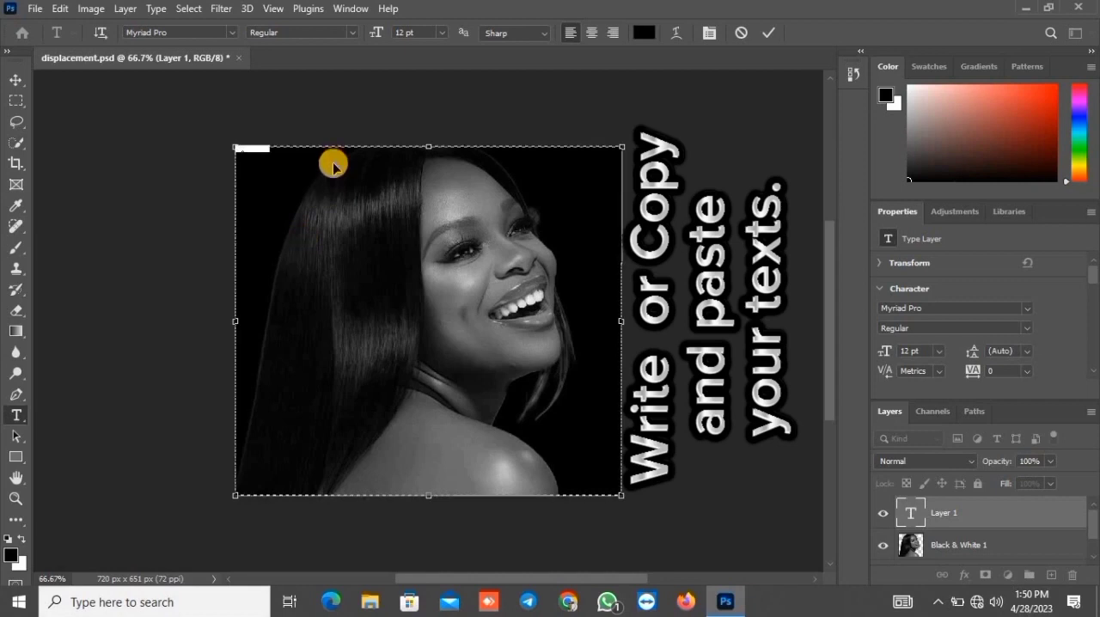
{"action": "key", "text": "ctrl+v"}
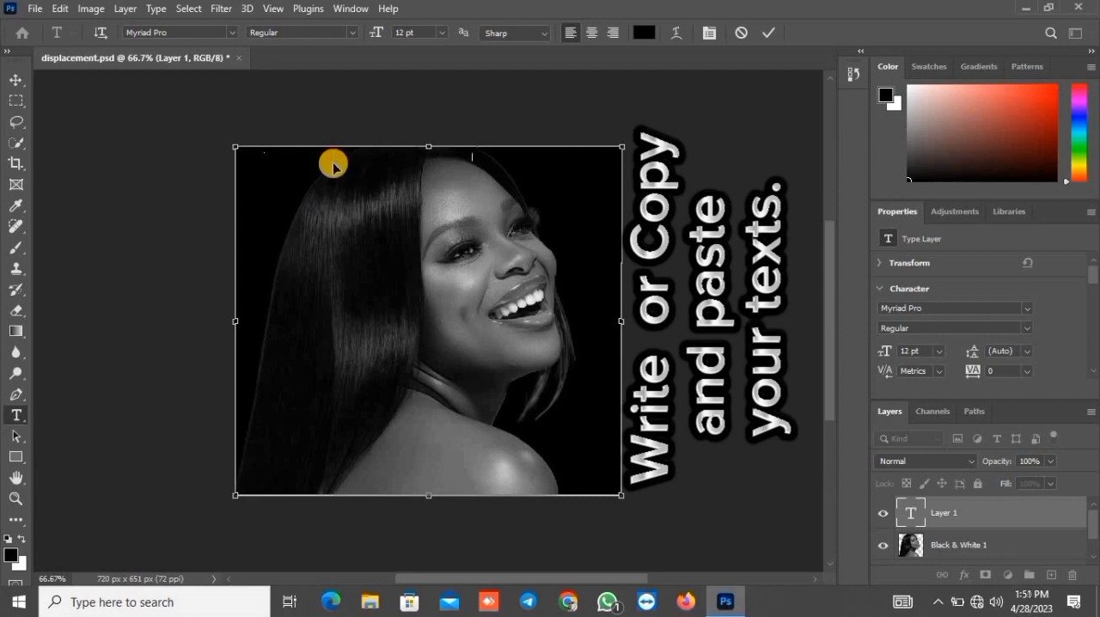
{"action": "key", "text": "ctrl+v"}
{"action": "key", "text": "ctrl+v"}
{"action": "key", "text": "ctrl+v"}
{"action": "key", "text": "ctrl+v"}
{"action": "key", "text": "ctrl+v"}
{"action": "key", "text": "ctrl+v"}
{"action": "key", "text": "ctrl+v"}
{"action": "key", "text": "ctrl+v"}
{"action": "key", "text": "ctrl+v"}
{"action": "key", "text": "ctrl+v"}
{"action": "key", "text": "ctrl+v"}
{"action": "key", "text": "ctrl+v"}
{"action": "key", "text": "ctrl+v"}
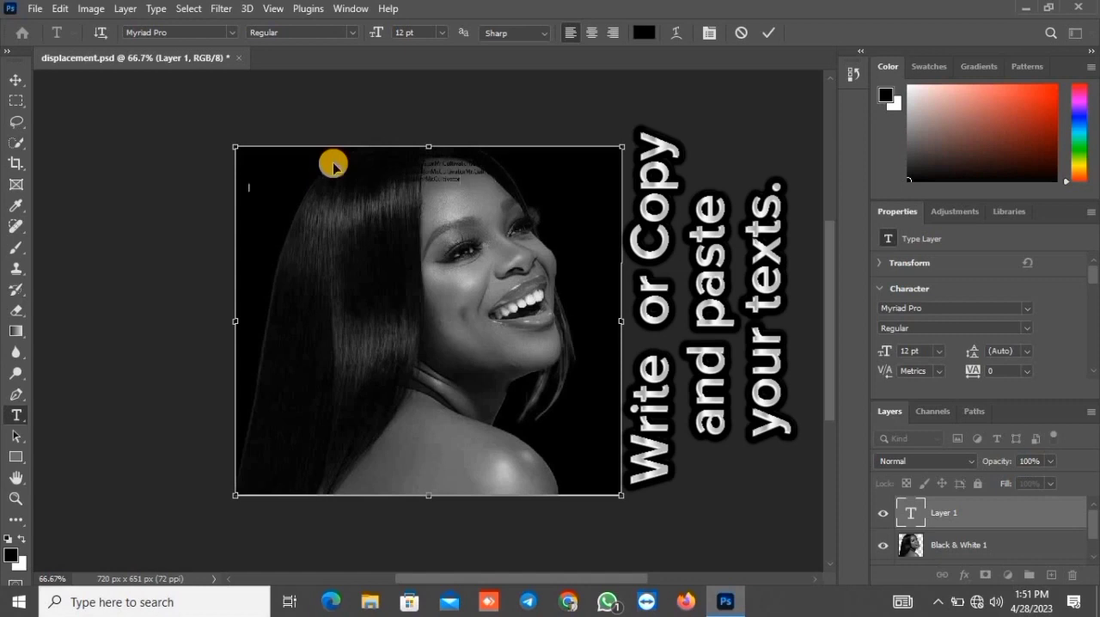
{"action": "type", "text": "MrCultivate"}
{"action": "key", "text": "ctrl+v"}
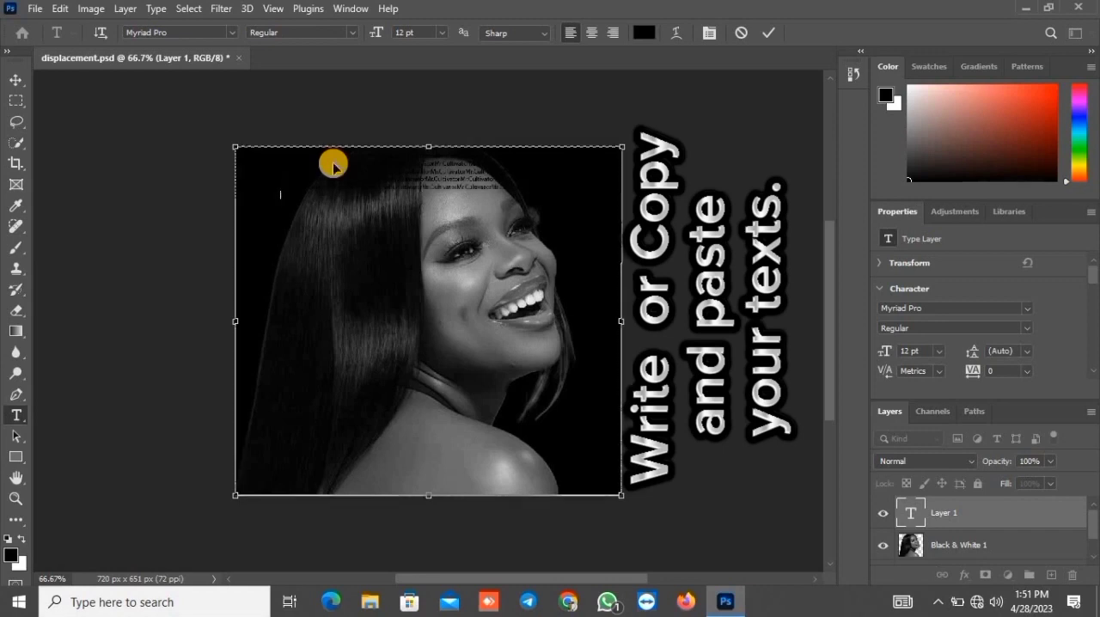
Copy the whole block of repeated text and paste it repeatedly until it fills the text box down to the canvas bottom
{"action": "key", "text": "ctrl+a"}
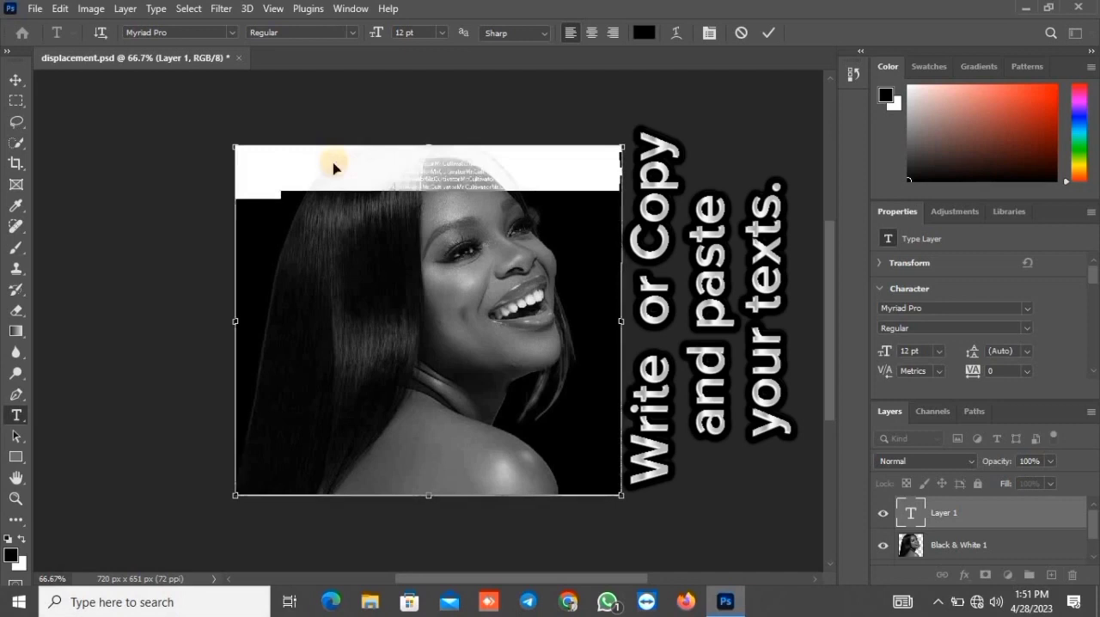
{"action": "left_click", "coordinate": [333, 166]}
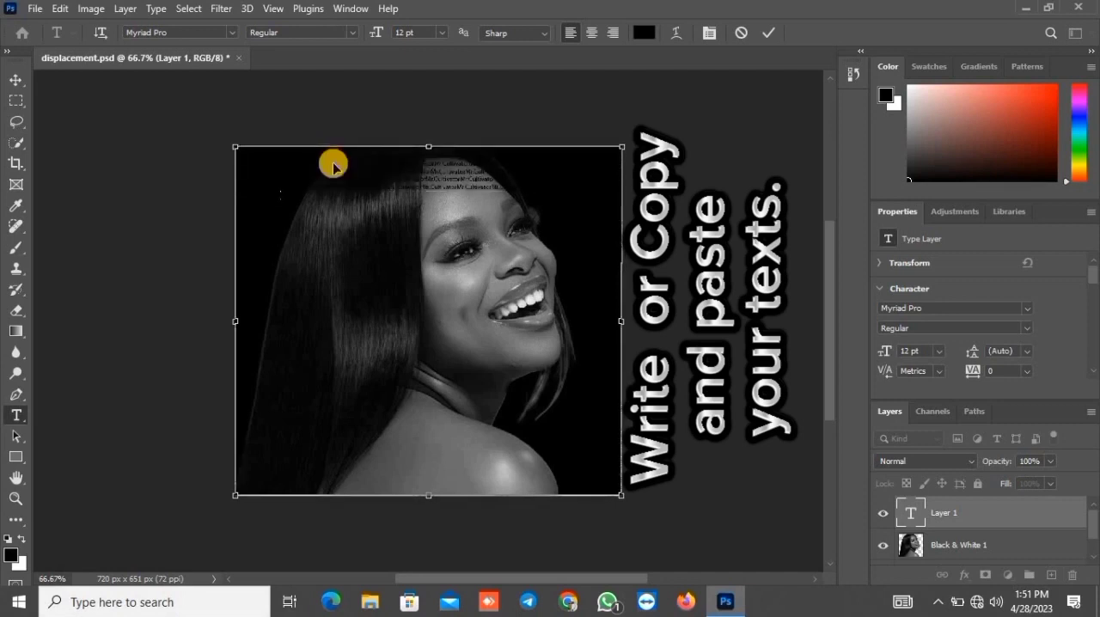
{"action": "key", "text": "ctrl+v"}
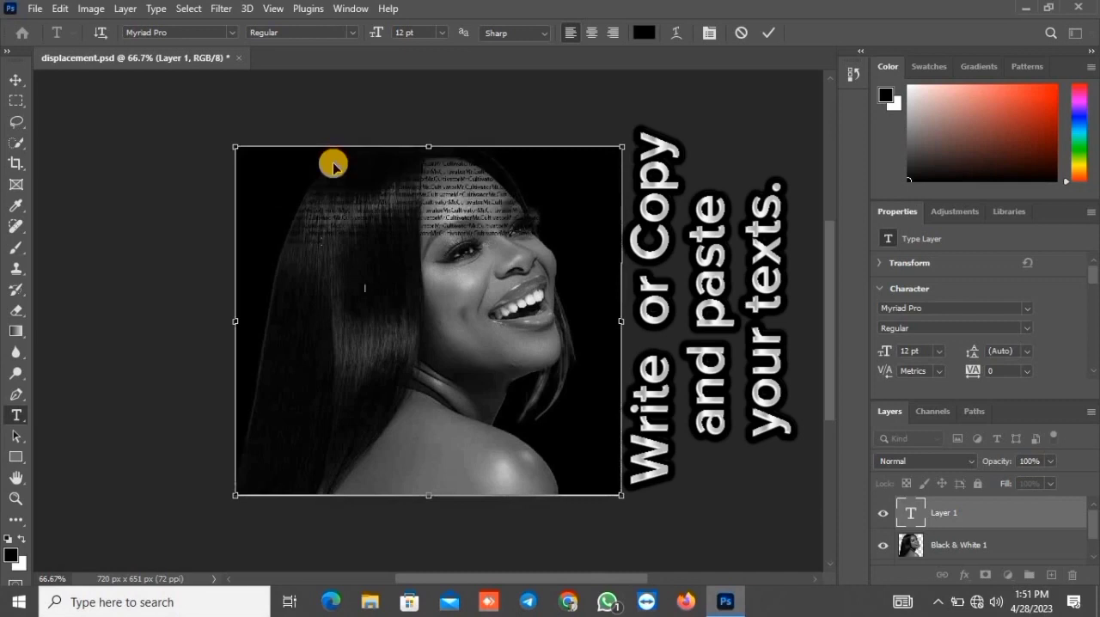
{"action": "key", "text": "ctrl+v"}
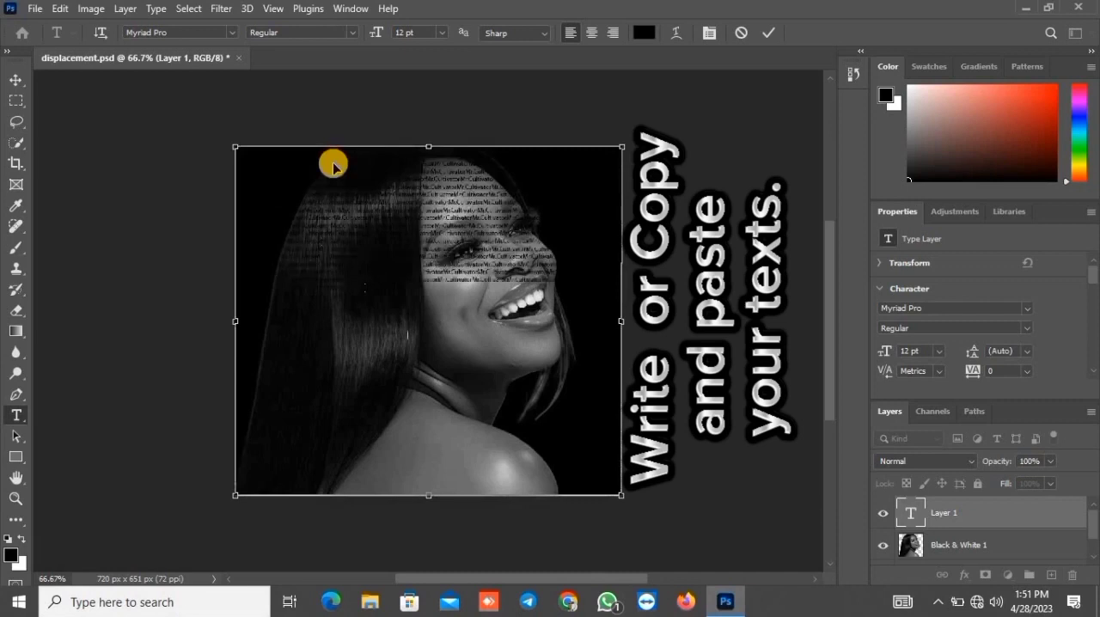
{"action": "key", "text": "ctrl+v"}
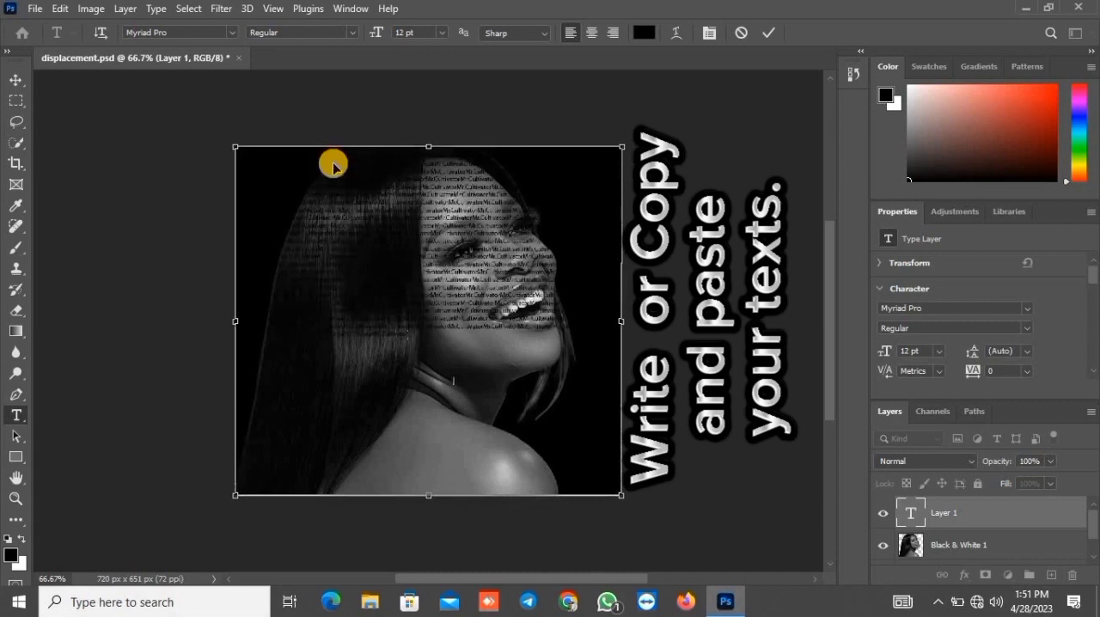
{"action": "key", "text": "ctrl+v"}
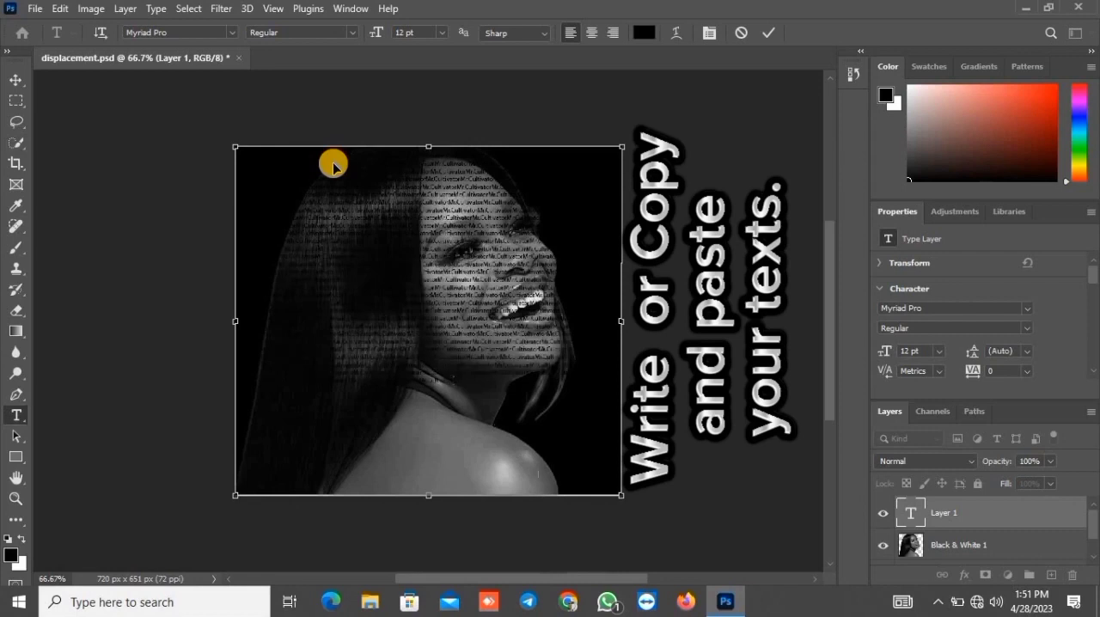
{"action": "key", "text": "ctrl+v"}
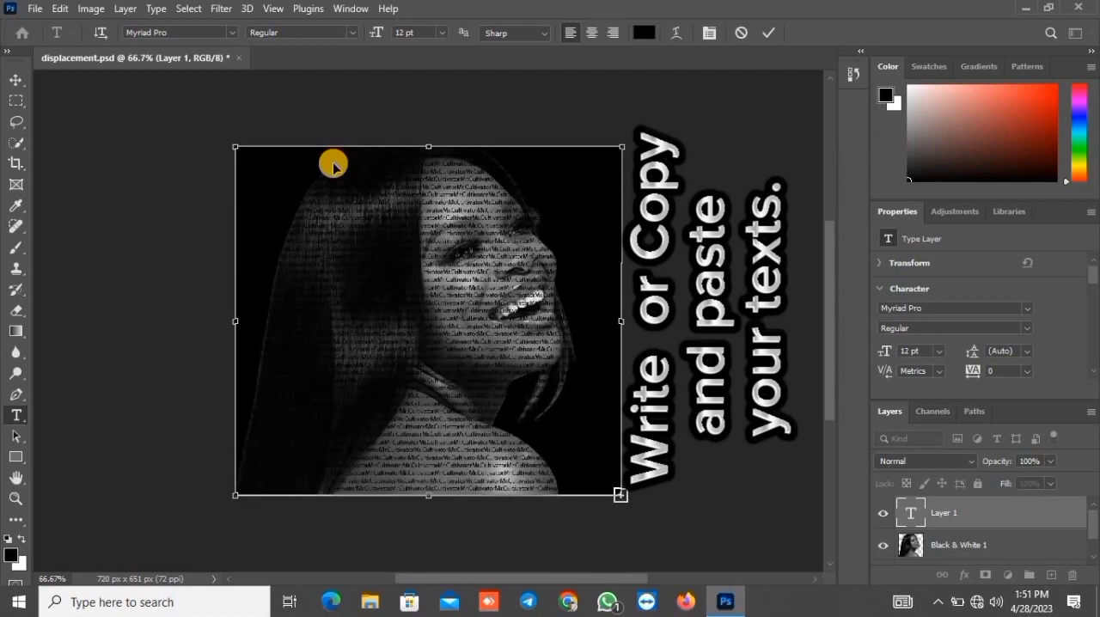
Set all the repeated text to #44 Font at 18 pt
{"action": "left_click", "coordinate": [333, 163]}
{"action": "key", "text": "ctrl+a"}
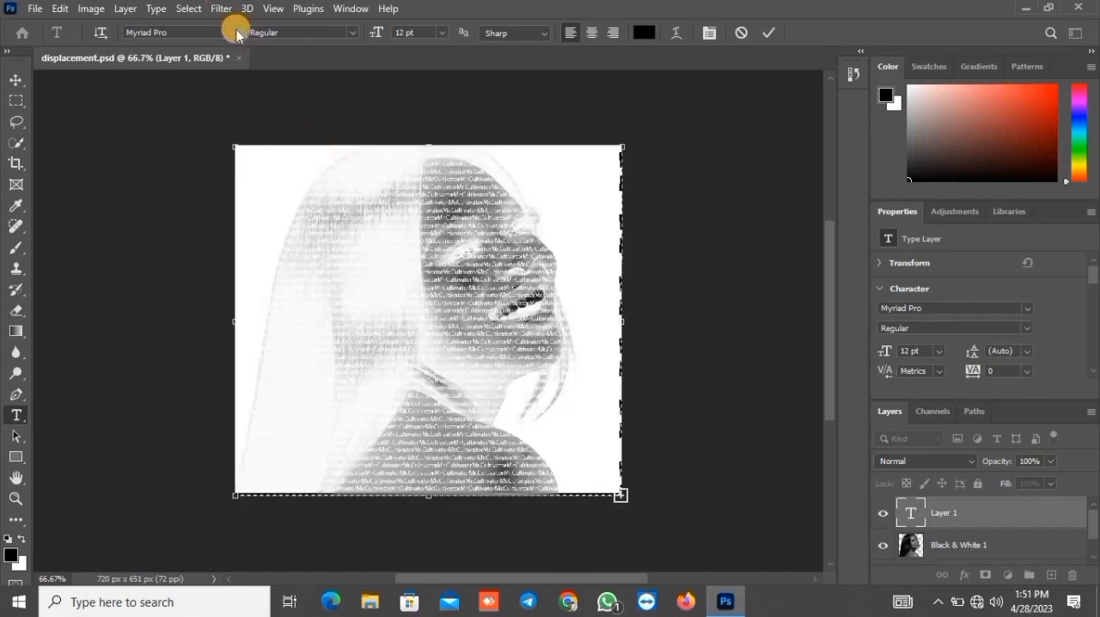
{"action": "left_click", "coordinate": [236, 35]}
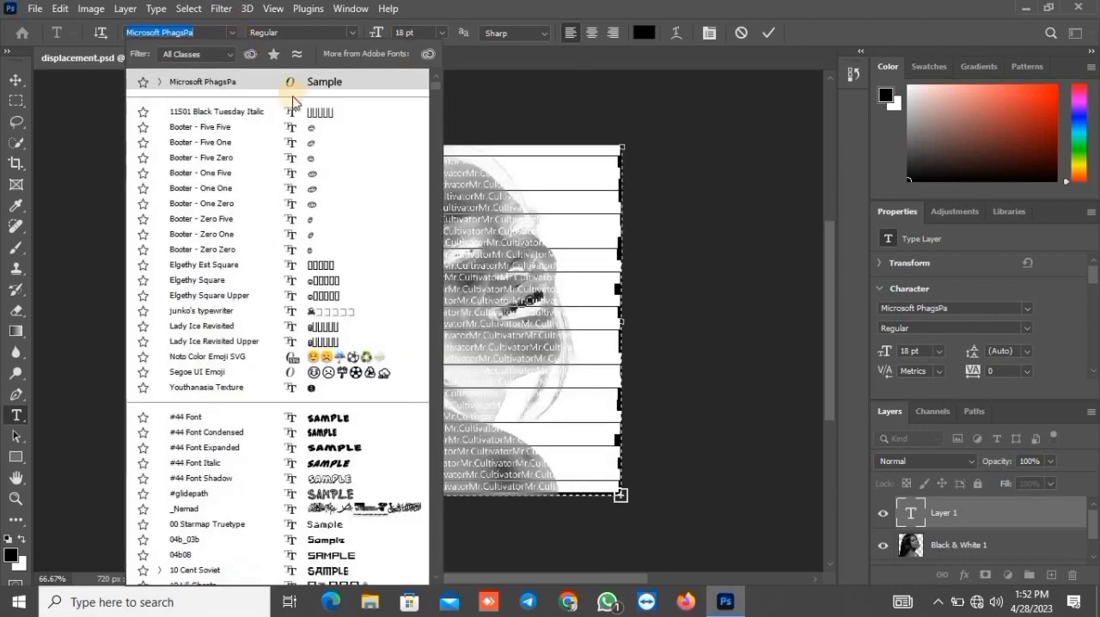
{"action": "left_click", "coordinate": [333, 157]}
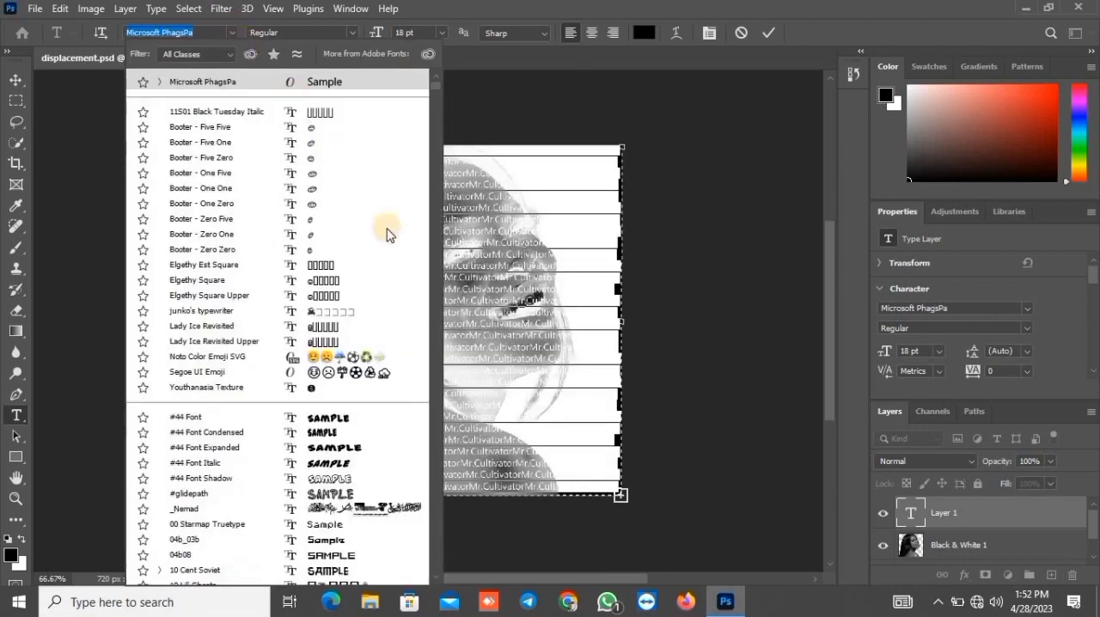
{"action": "left_click", "coordinate": [427, 310]}
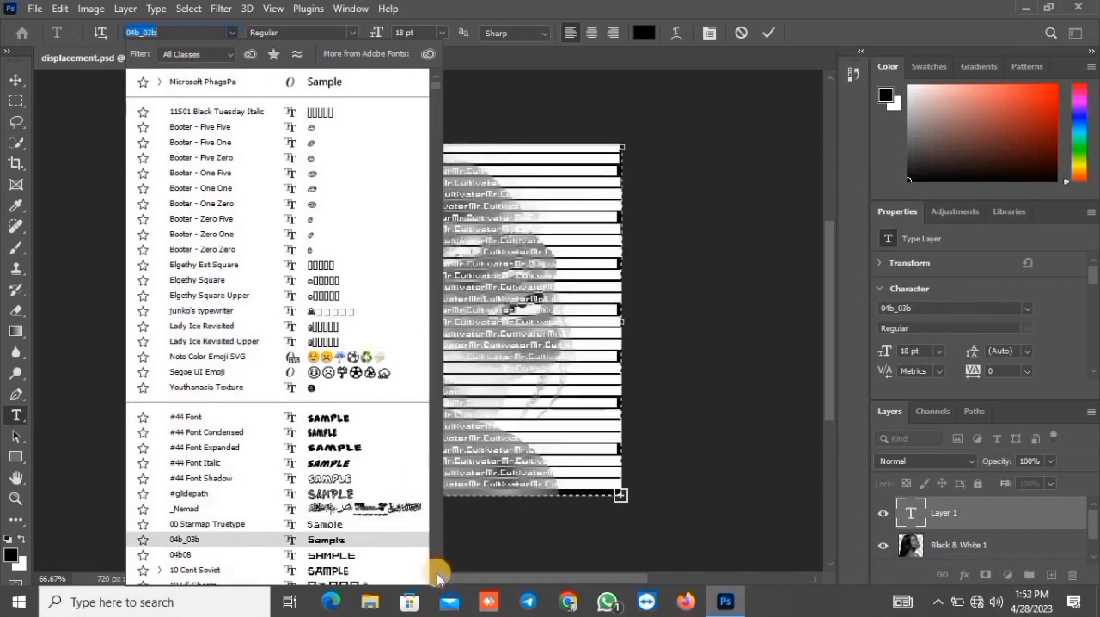
{"action": "scroll", "coordinate": [436, 577], "scroll_direction": "down", "scroll_amount": 1}
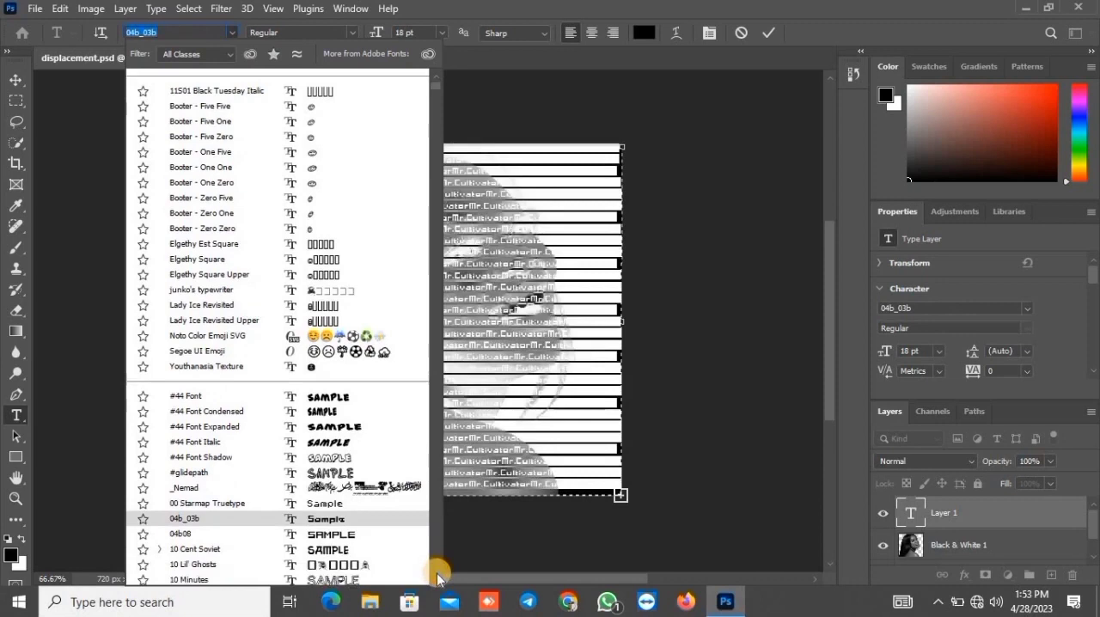
{"action": "scroll", "coordinate": [436, 577], "scroll_direction": "down", "scroll_amount": 1}
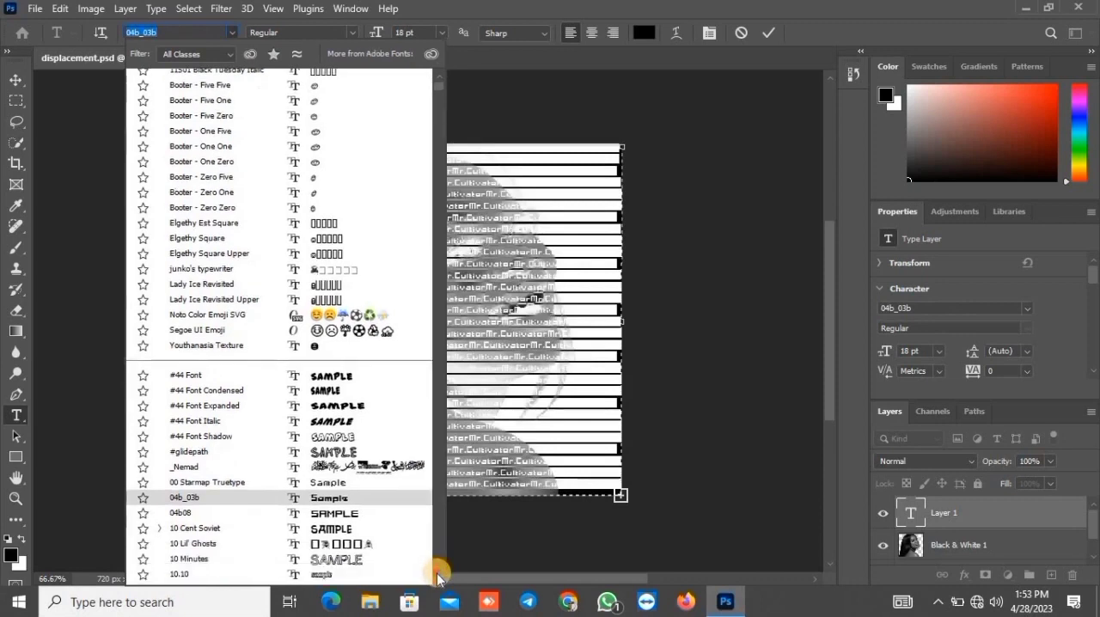
{"action": "scroll", "coordinate": [439, 577], "scroll_direction": "down", "scroll_amount": 1}
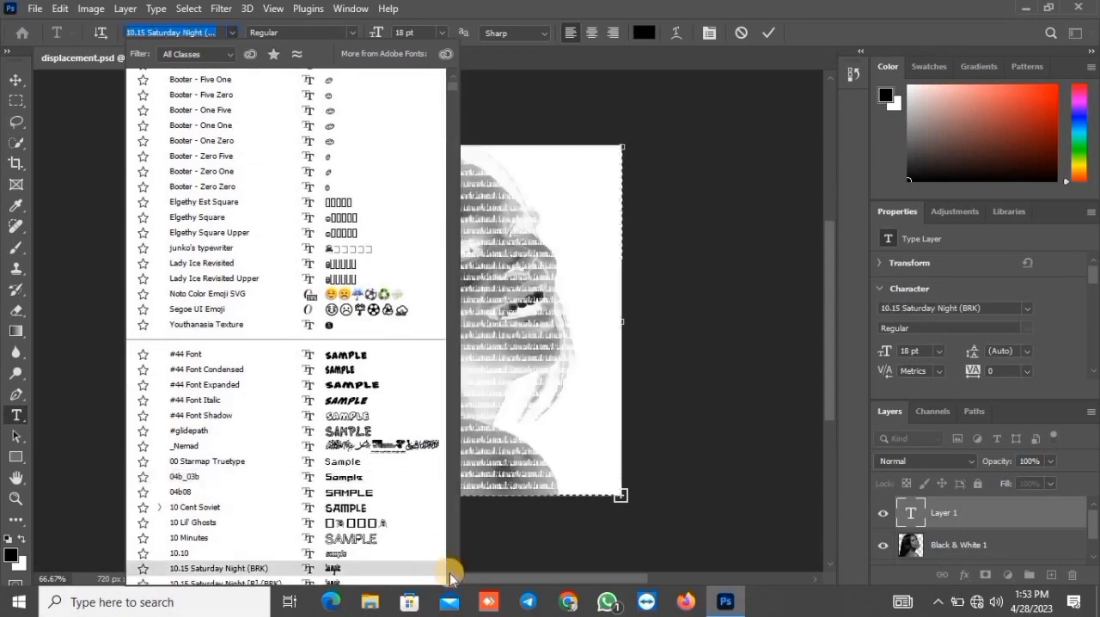
{"action": "scroll", "coordinate": [450, 578], "scroll_direction": "down", "scroll_amount": 1}
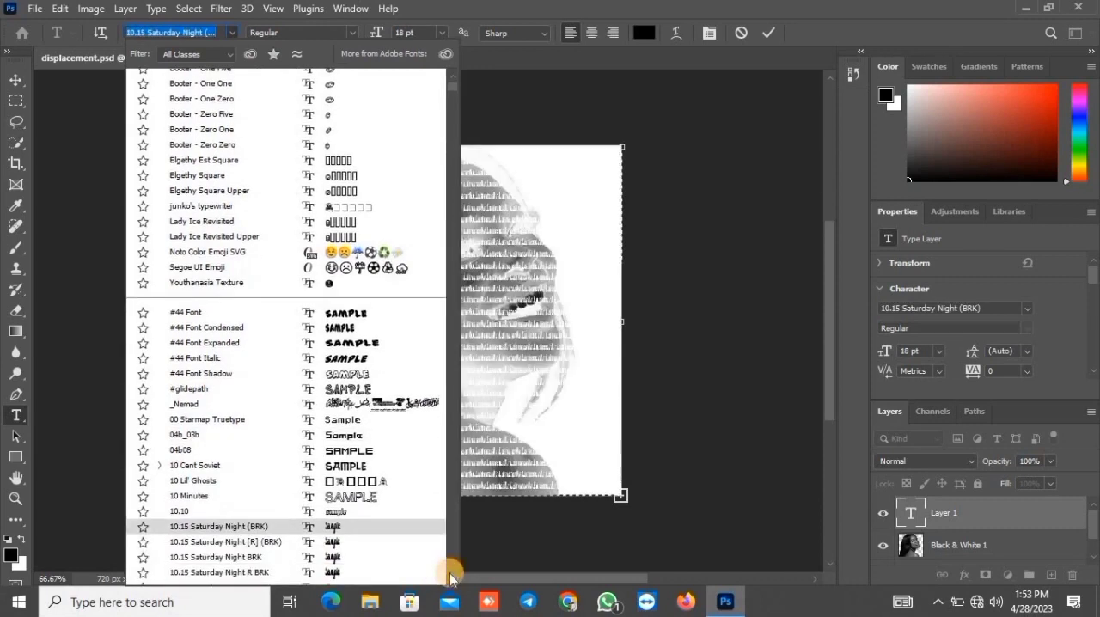
{"action": "scroll", "coordinate": [450, 577], "scroll_direction": "down", "scroll_amount": 1}
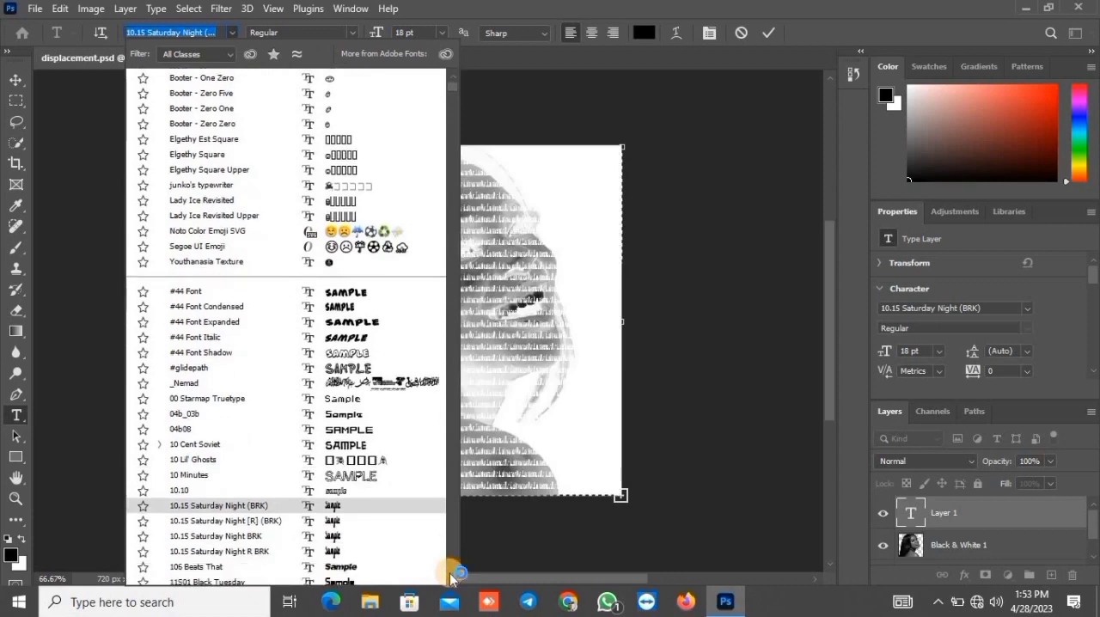
{"action": "left_click", "coordinate": [367, 293]}
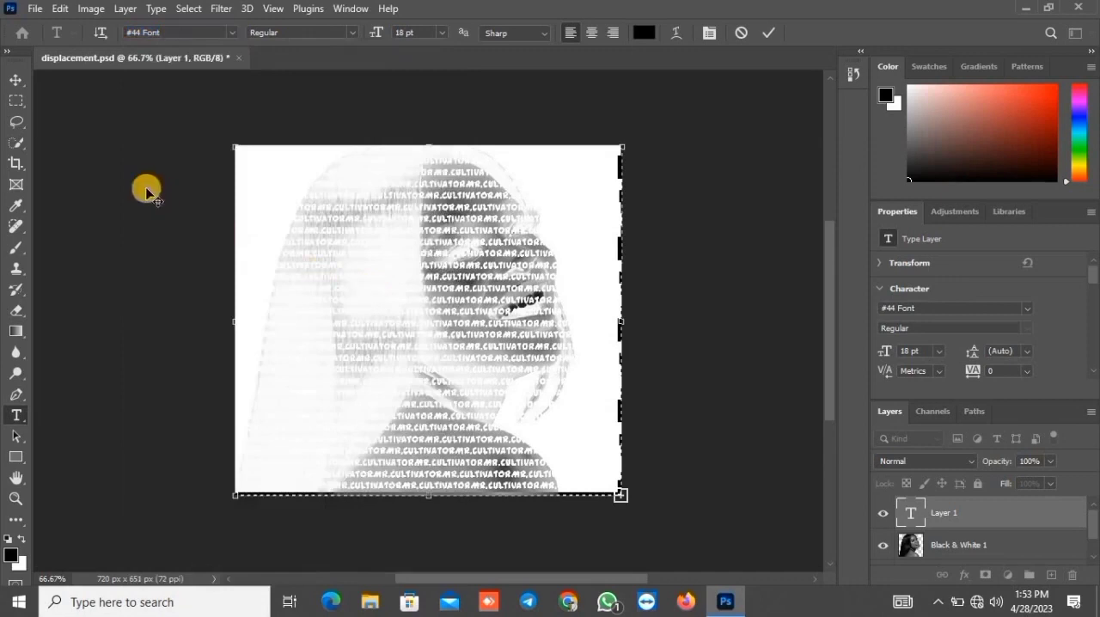
Commit the text and convert its layer to a Smart Object
{"action": "left_click", "coordinate": [17, 122]}
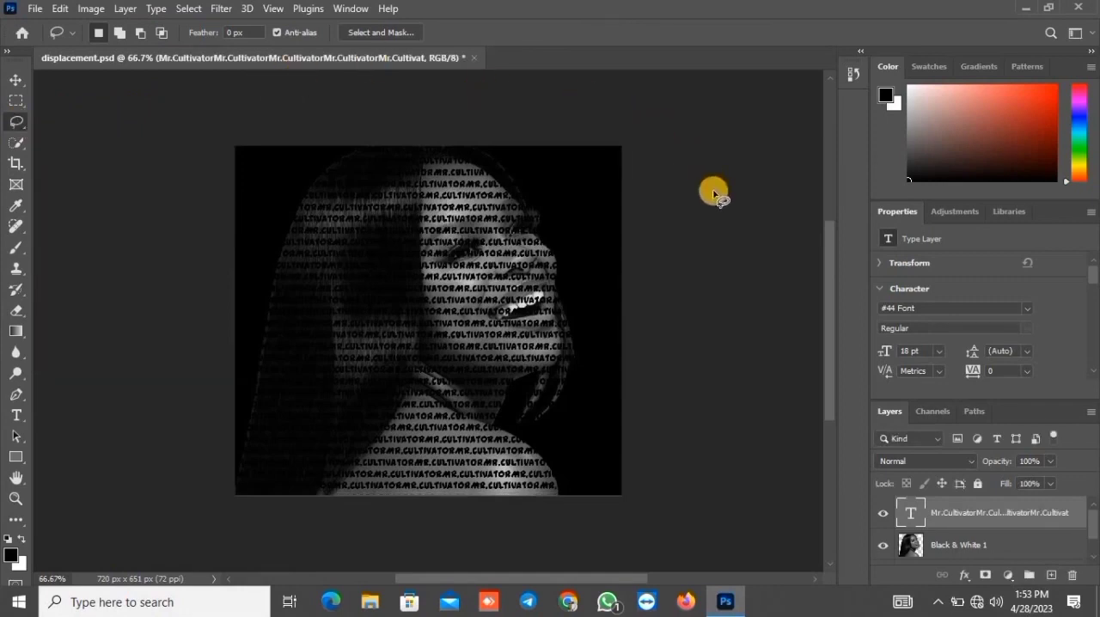
{"action": "right_click", "coordinate": [942, 512]}
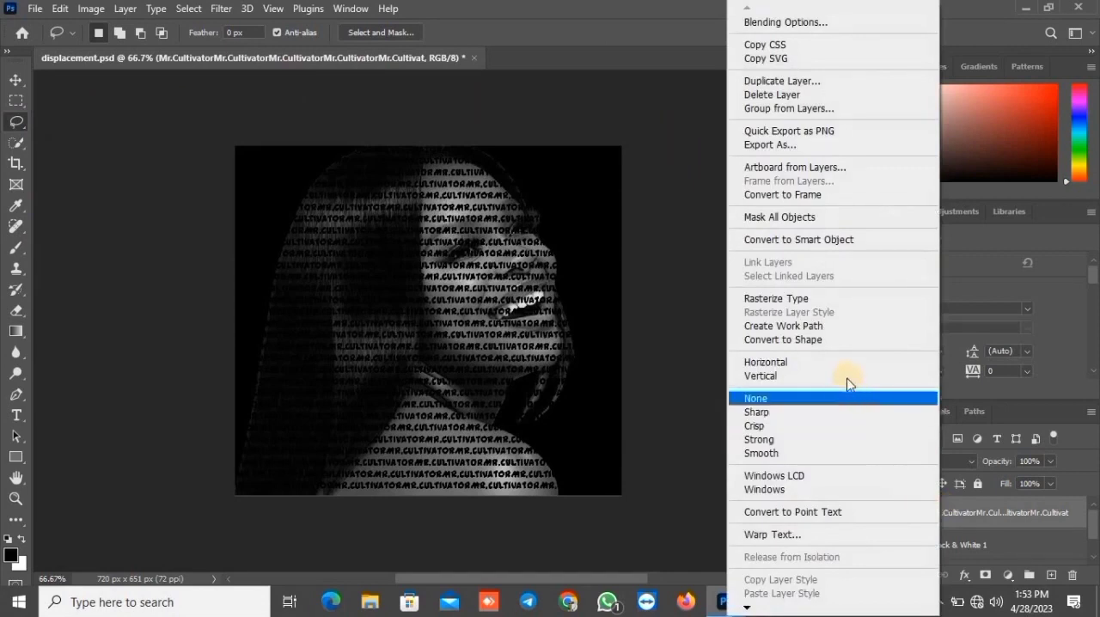
{"action": "left_click", "coordinate": [837, 240]}
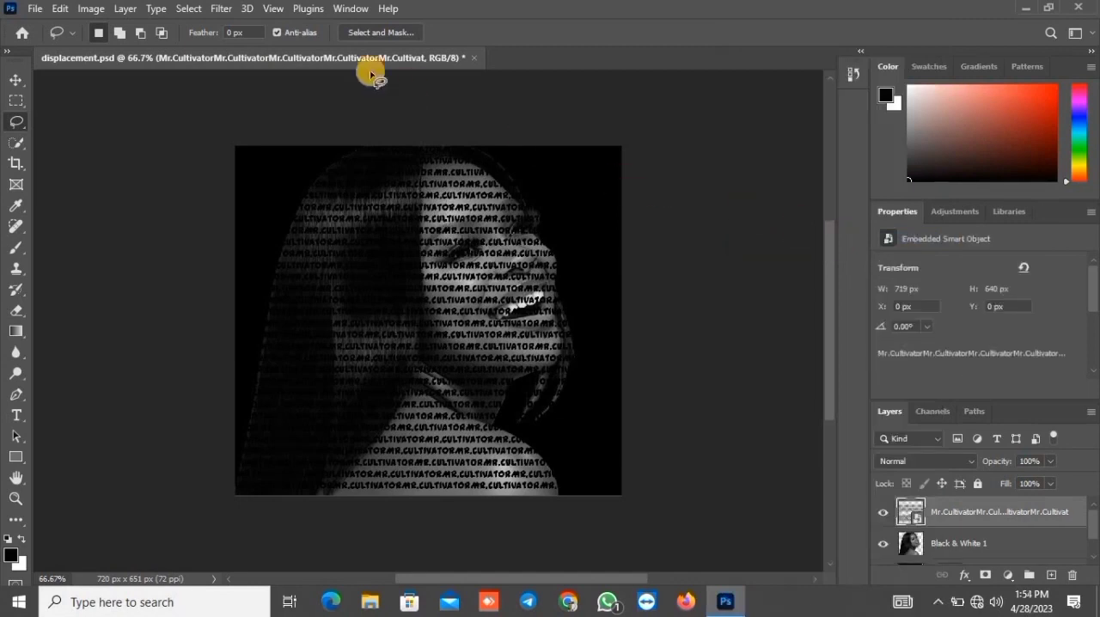
Configure a Displace filter on the text layer with horizontal and vertical scale 20, Stretch To Fit and Wrap Around
{"action": "left_click", "coordinate": [220, 11]}
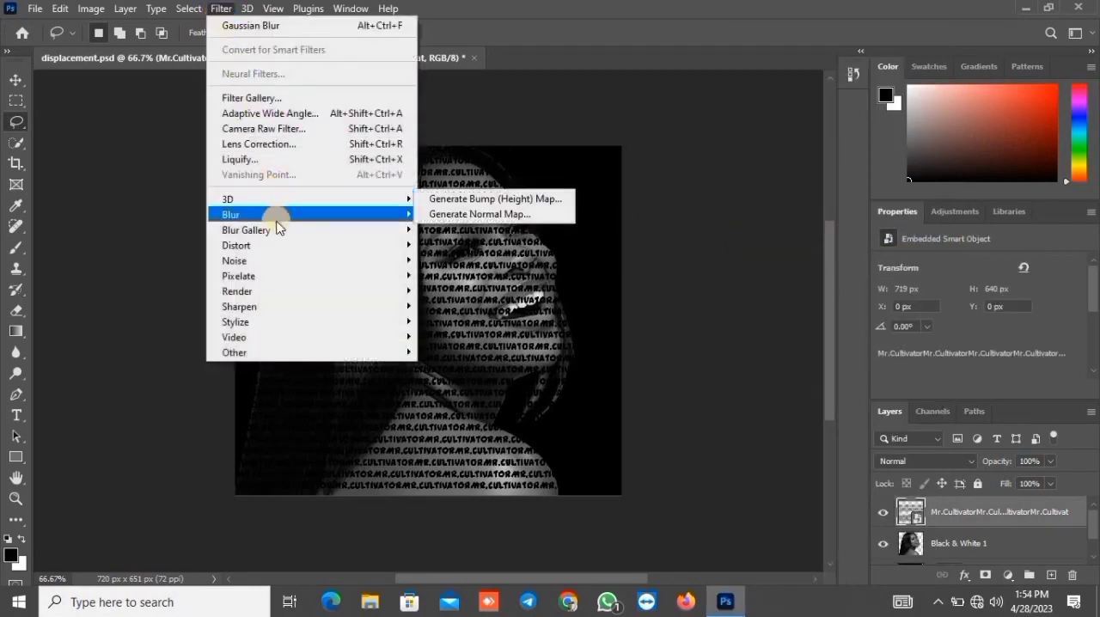
{"action": "mouse_move", "coordinate": [276, 248]}
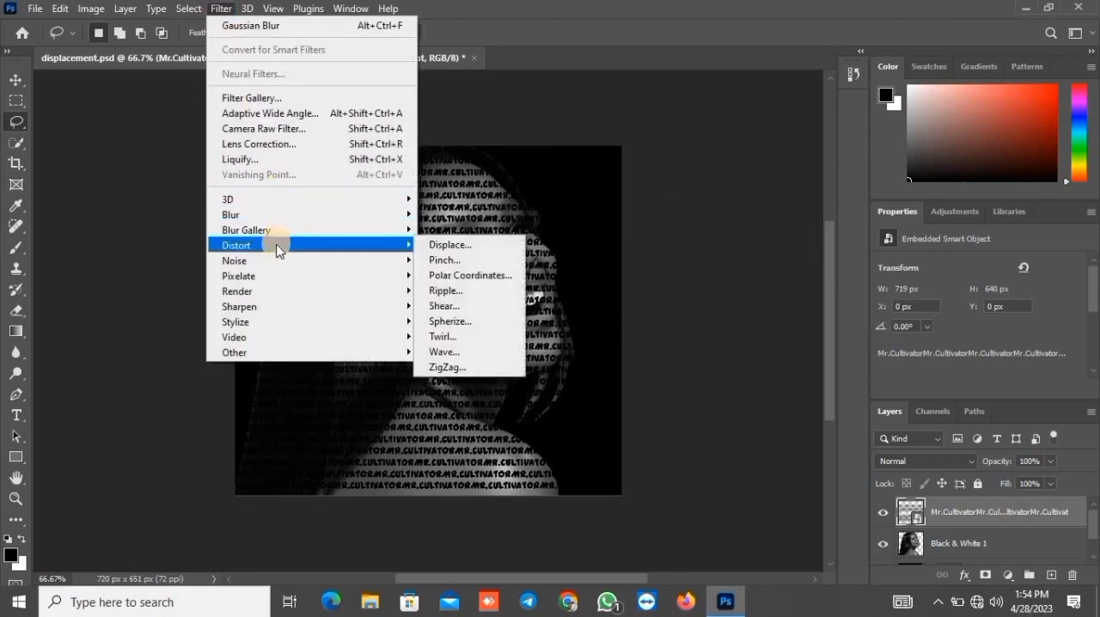
{"action": "left_click", "coordinate": [441, 247]}
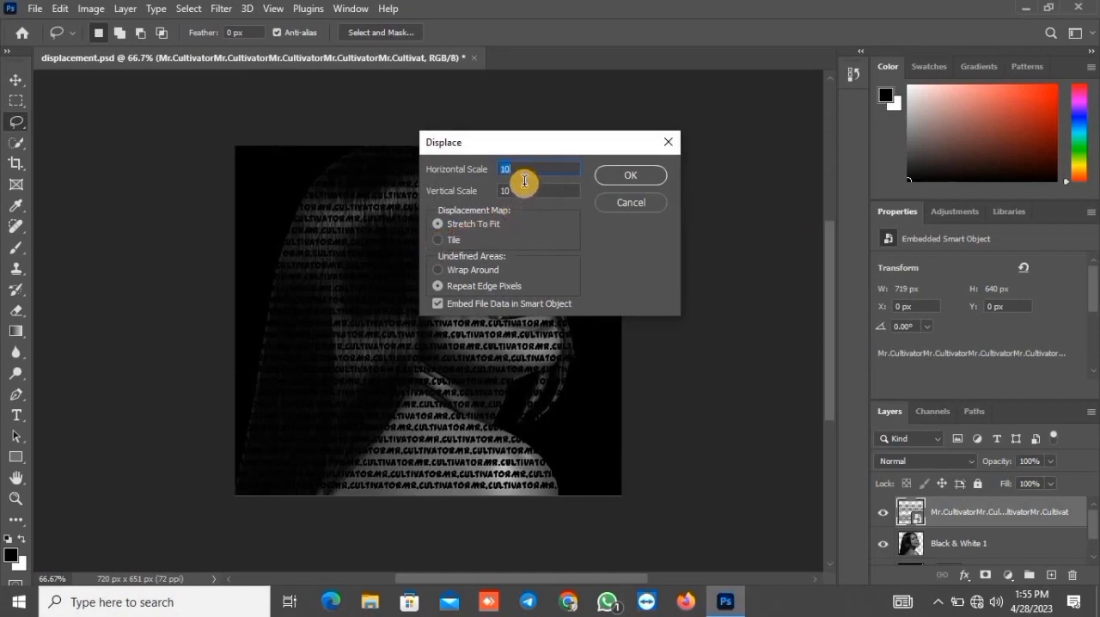
{"action": "type", "text": "20"}
{"action": "double_click", "coordinate": [512, 191]}
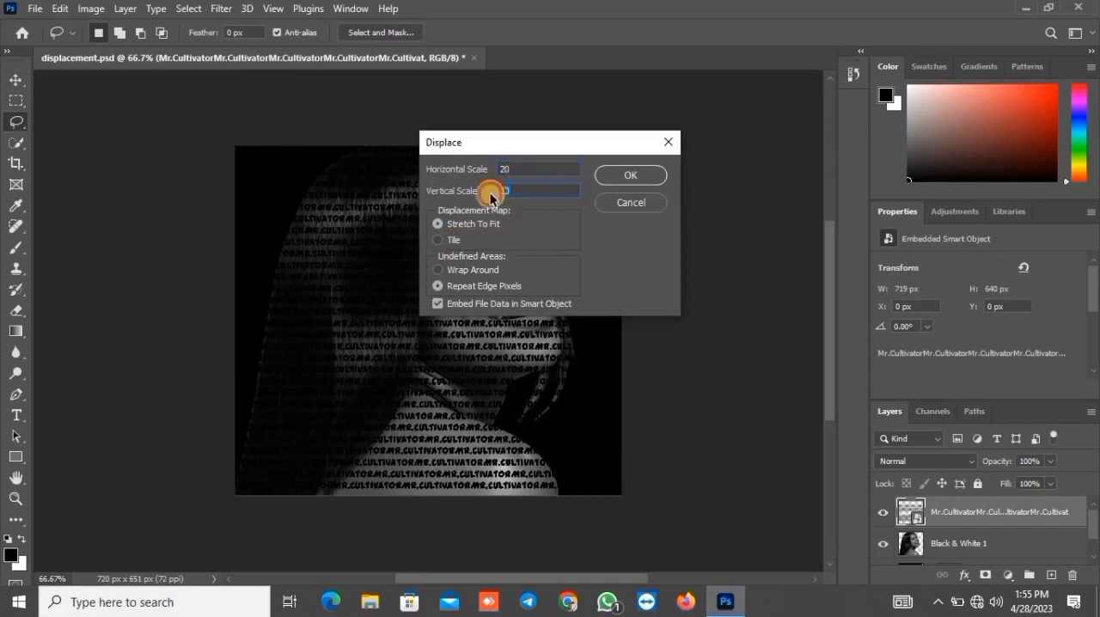
{"action": "key", "text": "BackSpace"}
{"action": "type", "text": "20"}
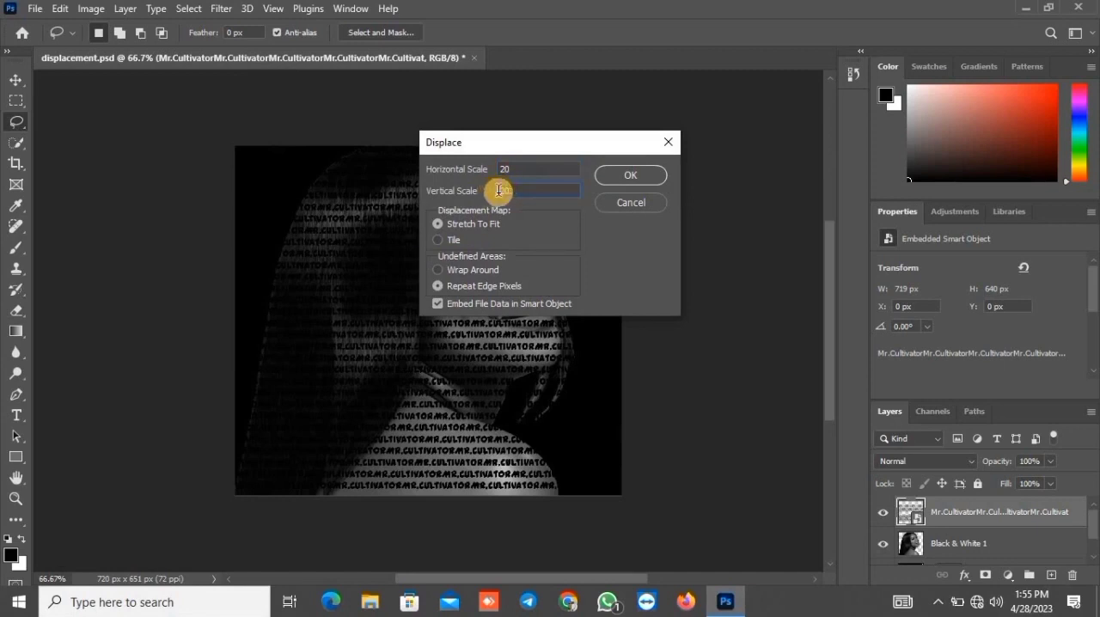
{"action": "left_click", "coordinate": [438, 271]}
{"action": "left_click", "coordinate": [629, 175]}
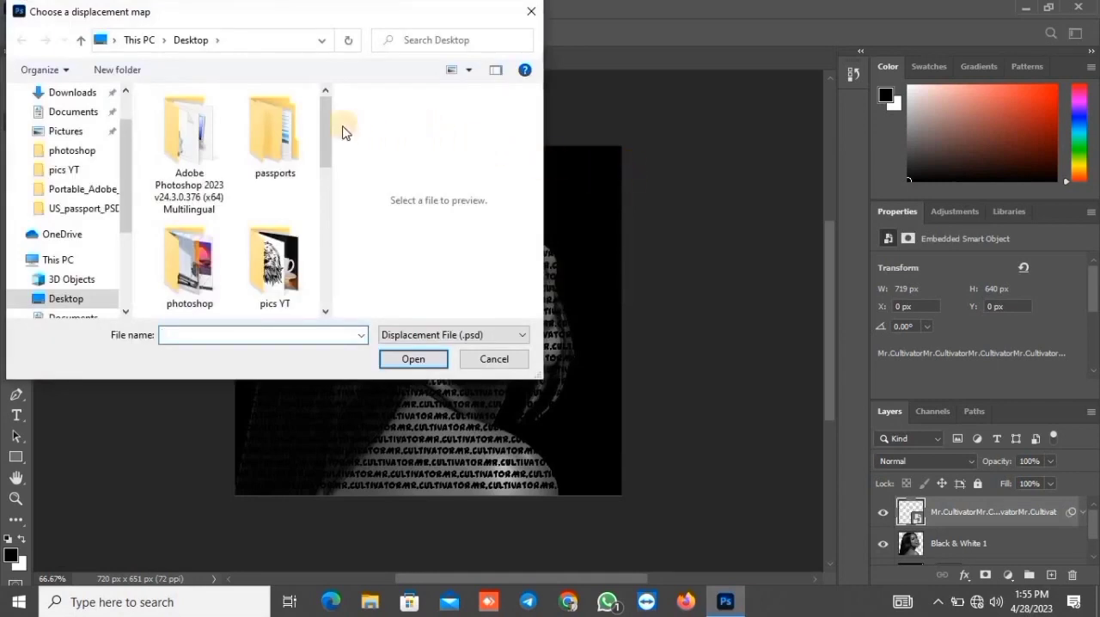
Load the displacement PSD file from the Desktop as the displacement map for the text
{"action": "left_click_drag", "start_coordinate": [325, 130], "coordinate": [336, 263]}
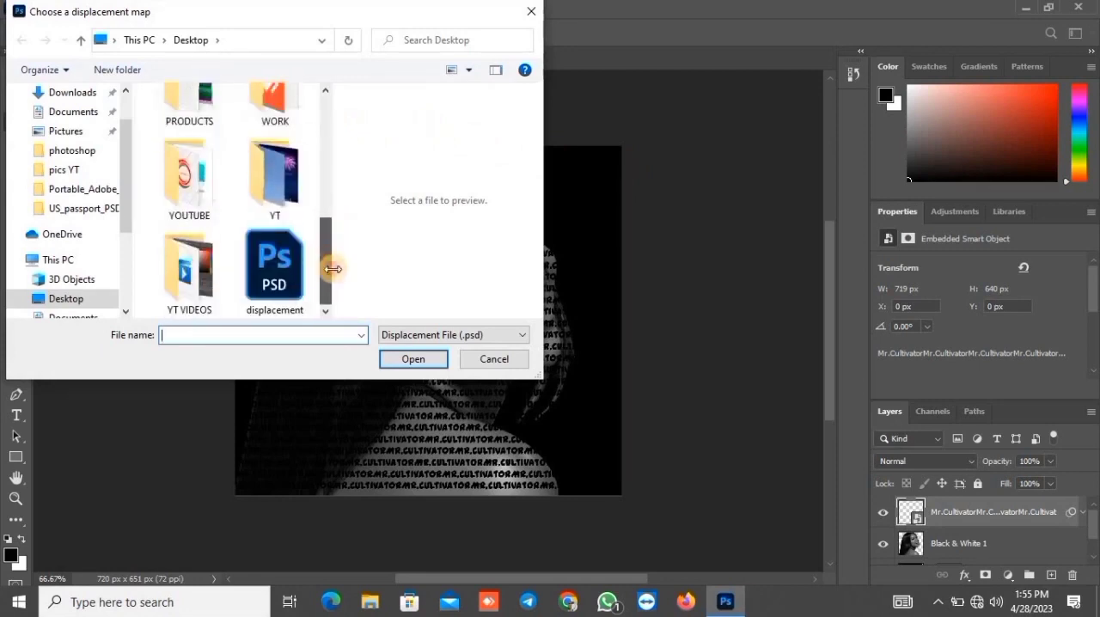
{"action": "left_click", "coordinate": [283, 279]}
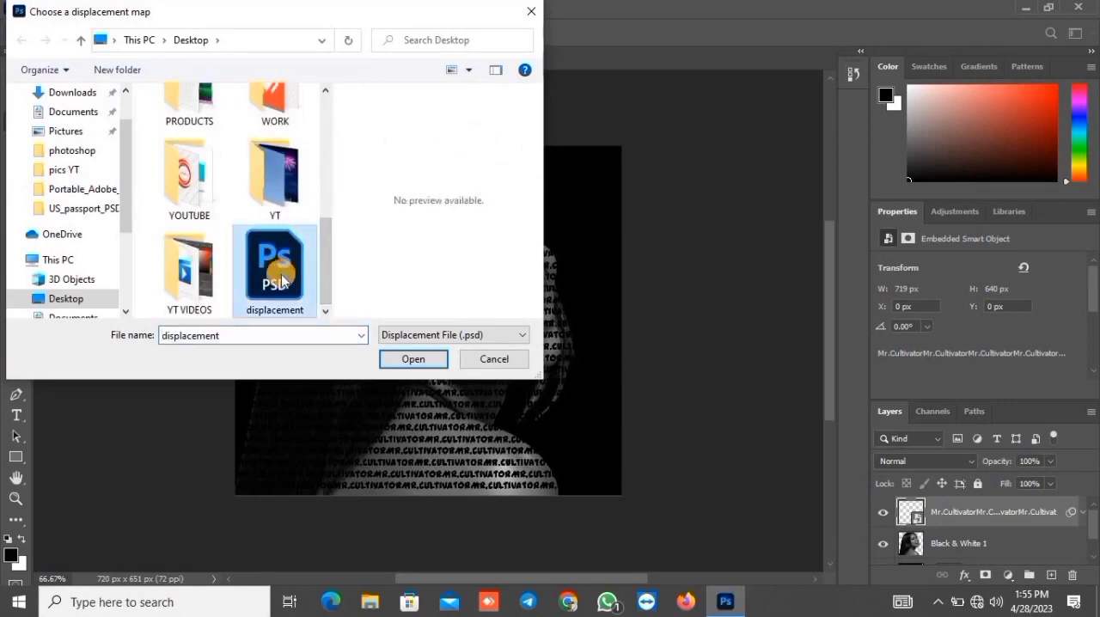
{"action": "left_click", "coordinate": [388, 361]}
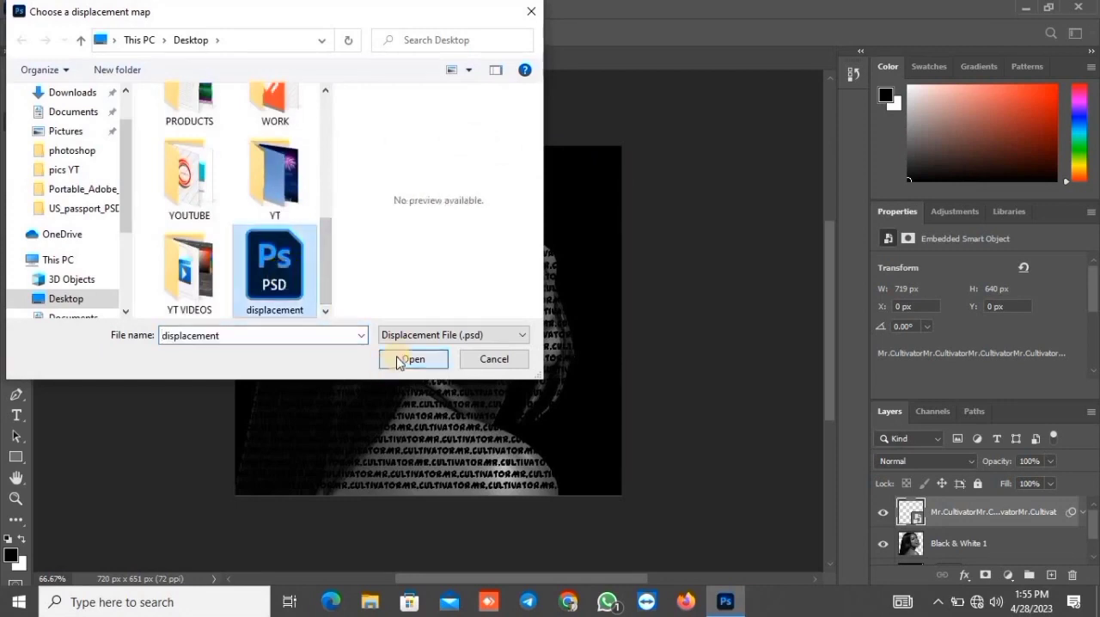
{"action": "left_click", "coordinate": [398, 361]}
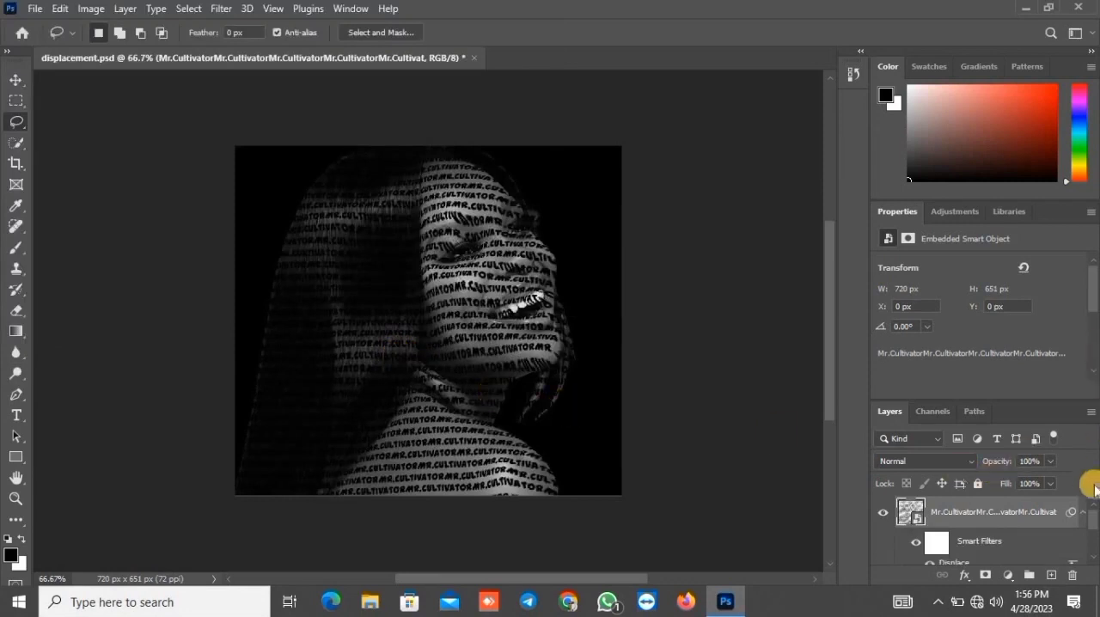
Move the Black & White 1 layer above the text Smart Object and clip it to the text
{"action": "left_click_drag", "start_coordinate": [1092, 518], "coordinate": [1091, 542]}
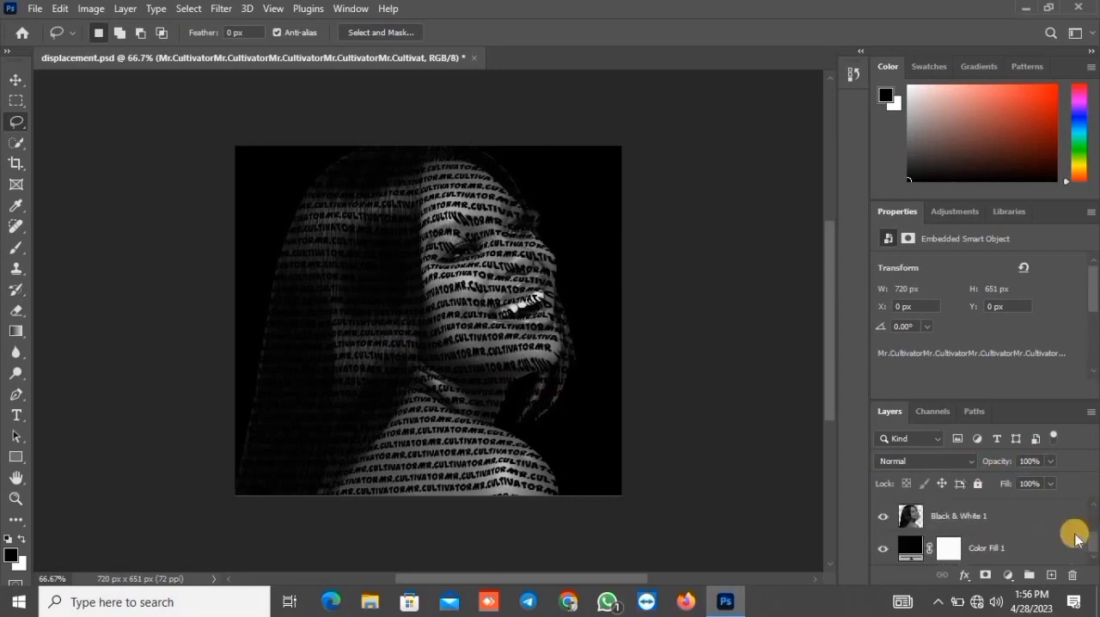
{"action": "mouse_move", "coordinate": [1022, 520]}
{"action": "left_mouse_down"}
{"action": "mouse_move", "coordinate": [1022, 487]}
{"action": "mouse_move", "coordinate": [1014, 512]}
{"action": "left_mouse_up"}
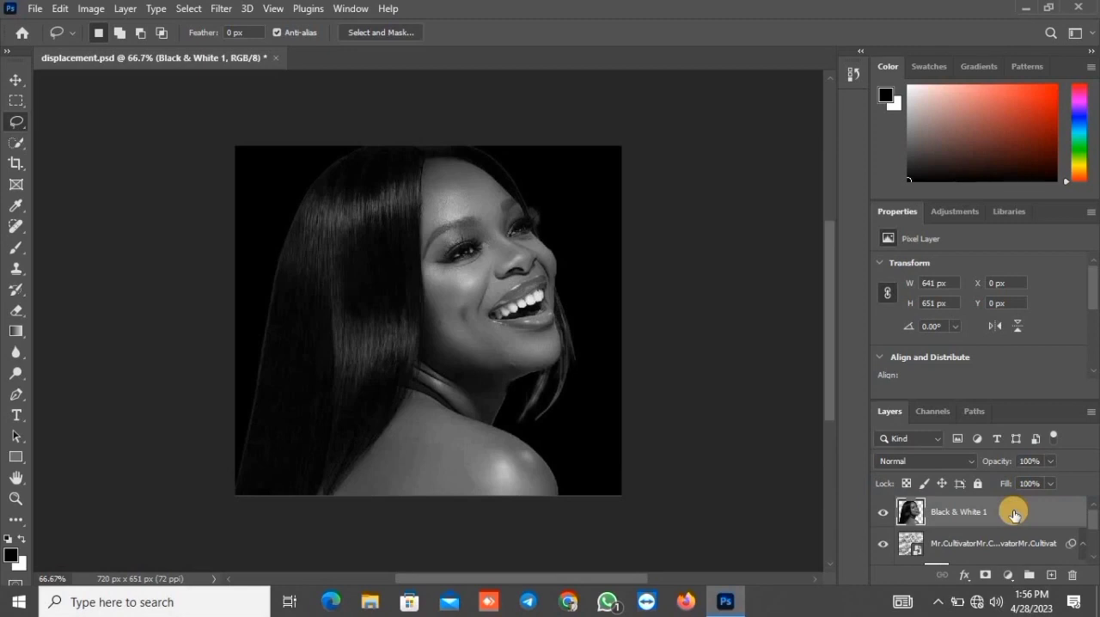
{"action": "right_click", "coordinate": [1013, 513]}
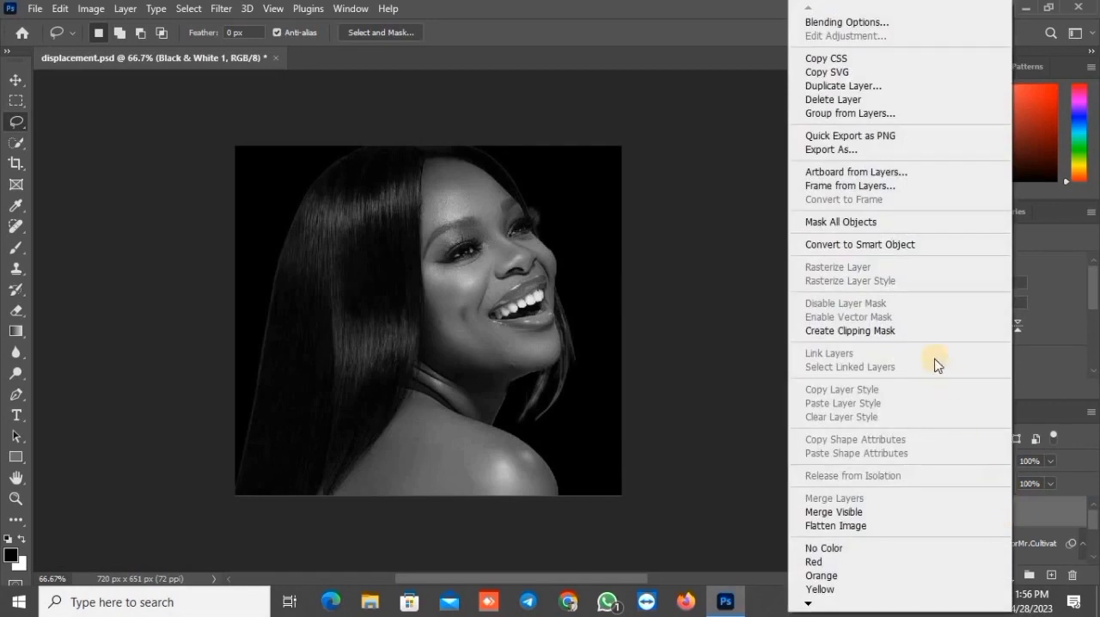
{"action": "left_click", "coordinate": [924, 330]}
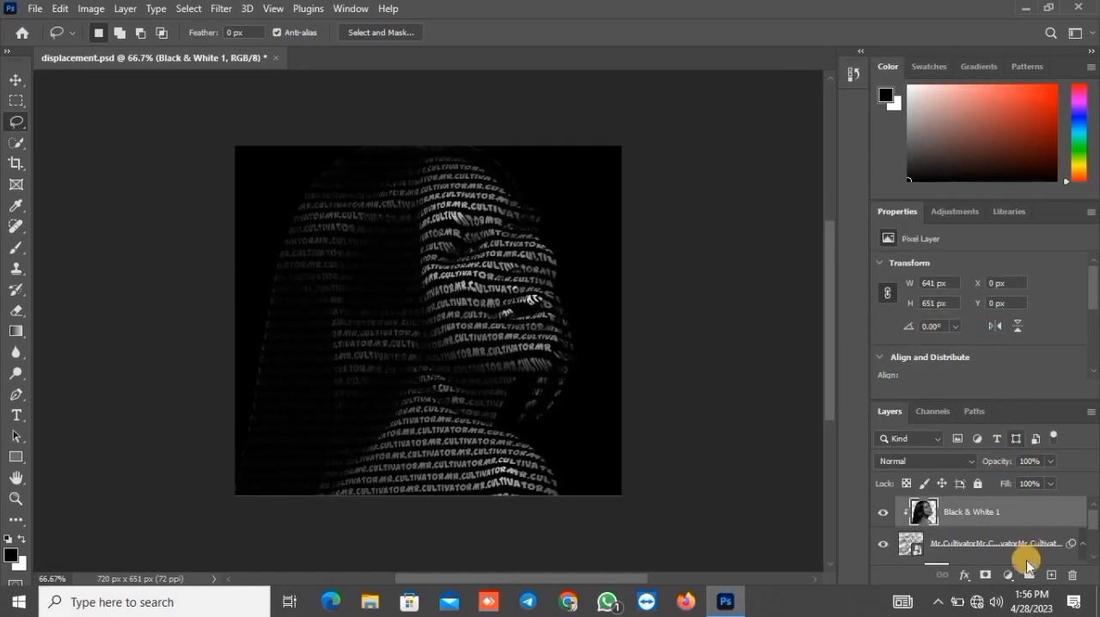
Add a Color Lookup adjustment layer above Black & White 1 using the EdgyAmber.3DL 3DLUT file
{"action": "left_click", "coordinate": [1008, 574]}
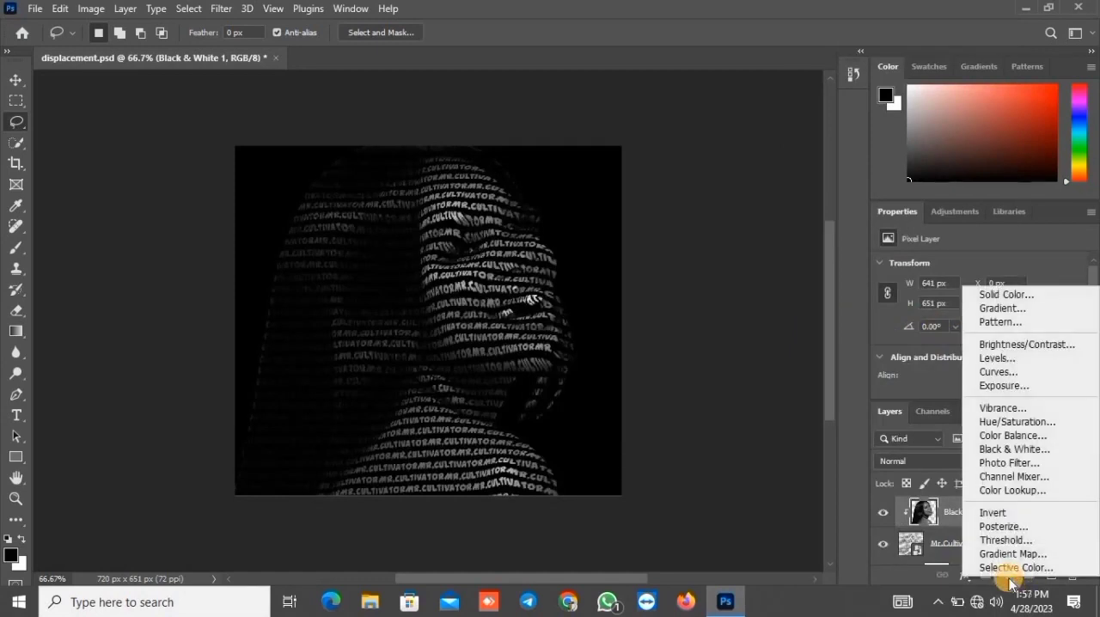
{"action": "left_click", "coordinate": [1013, 530]}
{"action": "left_click", "coordinate": [1015, 491]}
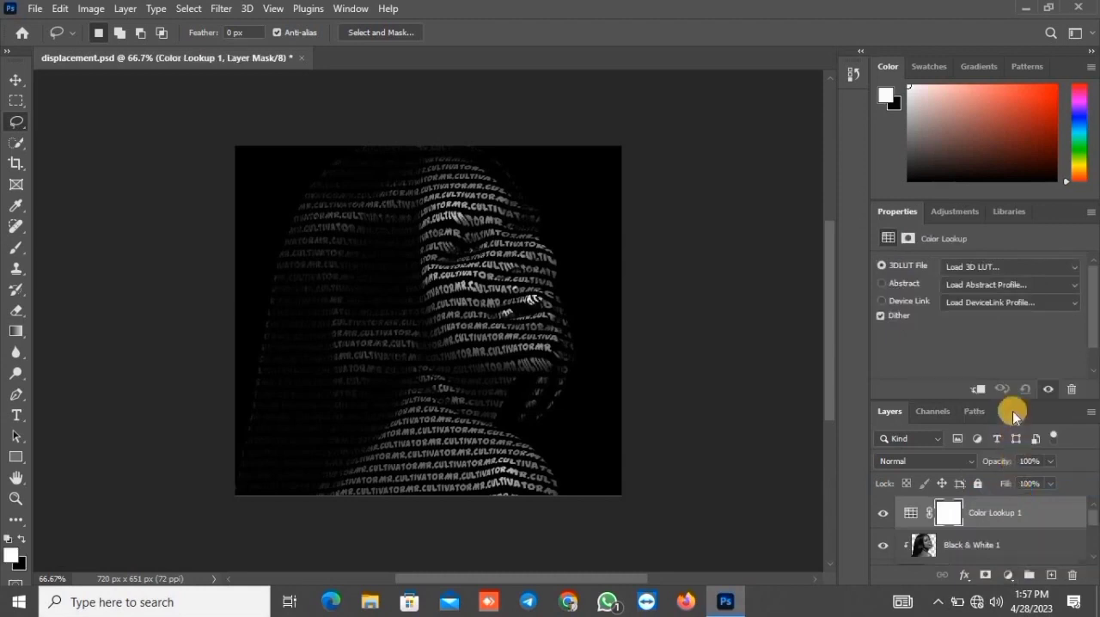
{"action": "left_click", "coordinate": [993, 269]}
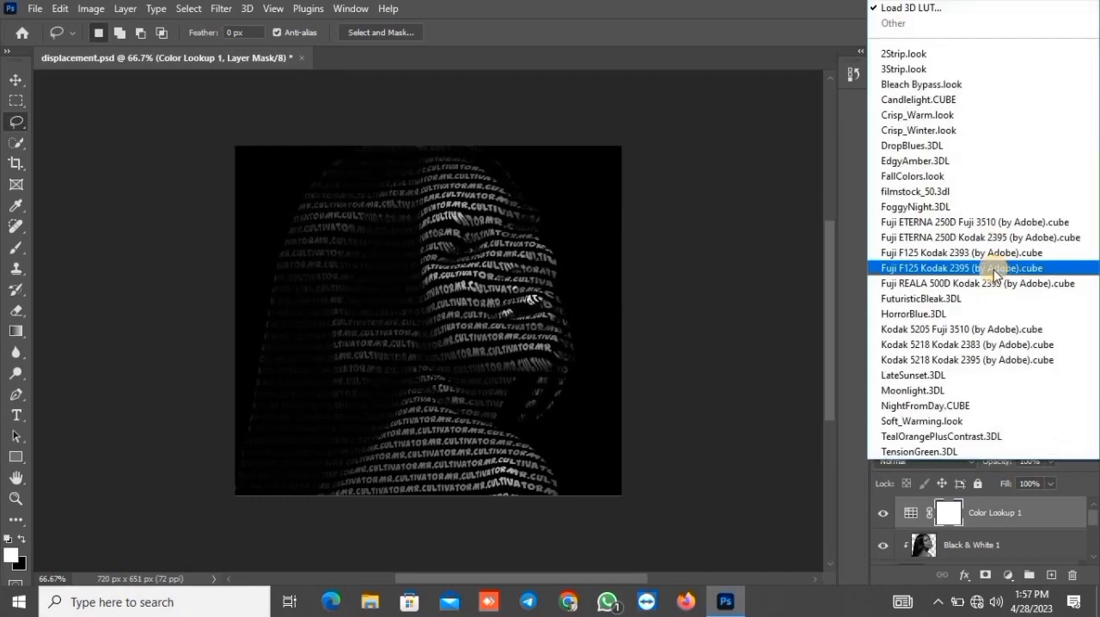
{"action": "left_click", "coordinate": [976, 163]}
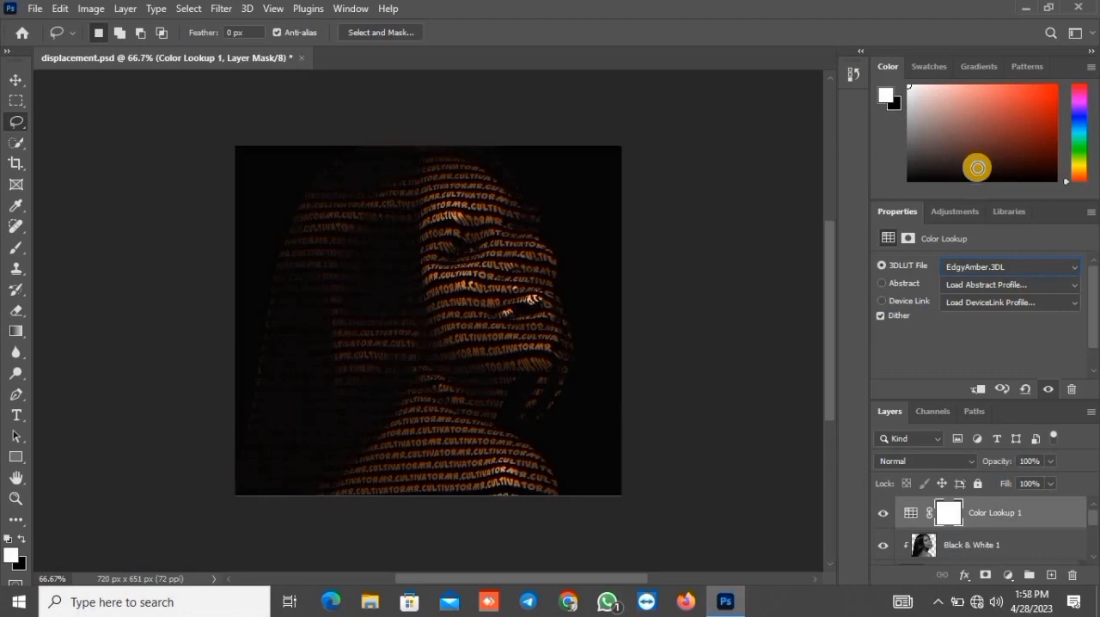
Create a clipping mask from the Color Lookup 1 adjustment layer so it affects only the text portrait
{"action": "right_click", "coordinate": [1049, 507]}
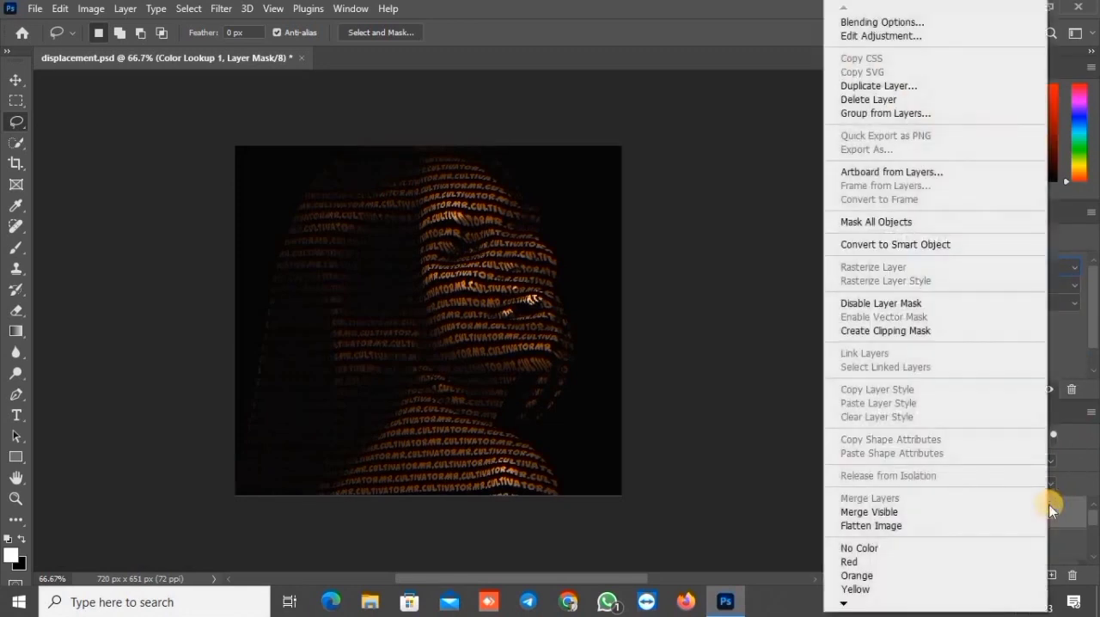
{"action": "left_click", "coordinate": [953, 333]}
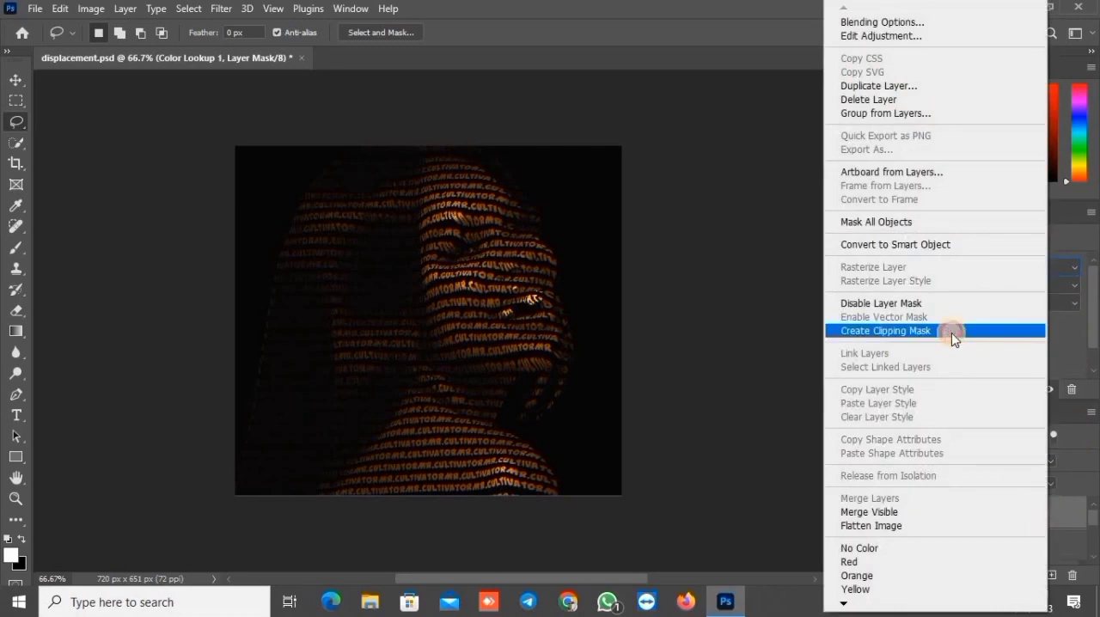
{"action": "left_click", "coordinate": [951, 332]}
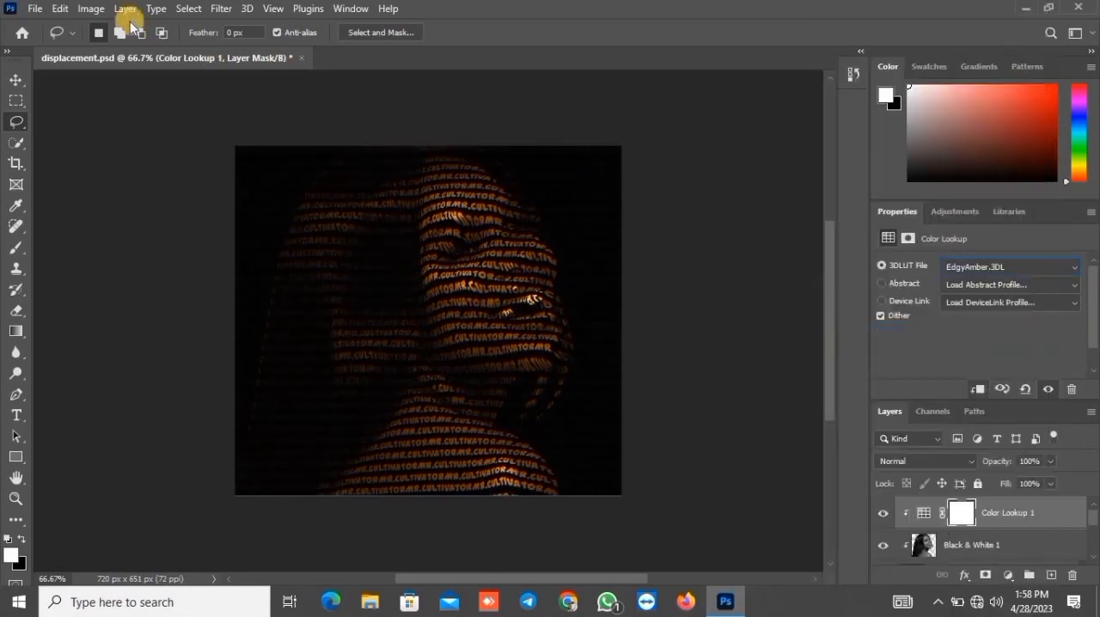
Apply Curves to the Color Lookup 1 mask with points at input 197, output 215 and input 85, output 90
{"action": "left_click", "coordinate": [91, 8]}
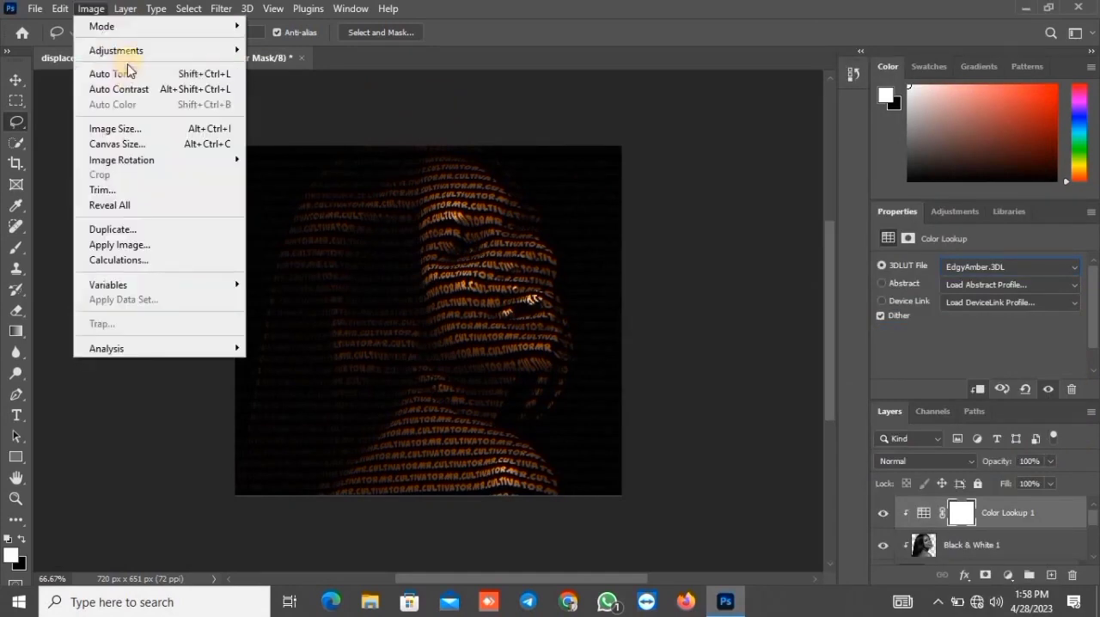
{"action": "mouse_move", "coordinate": [129, 53]}
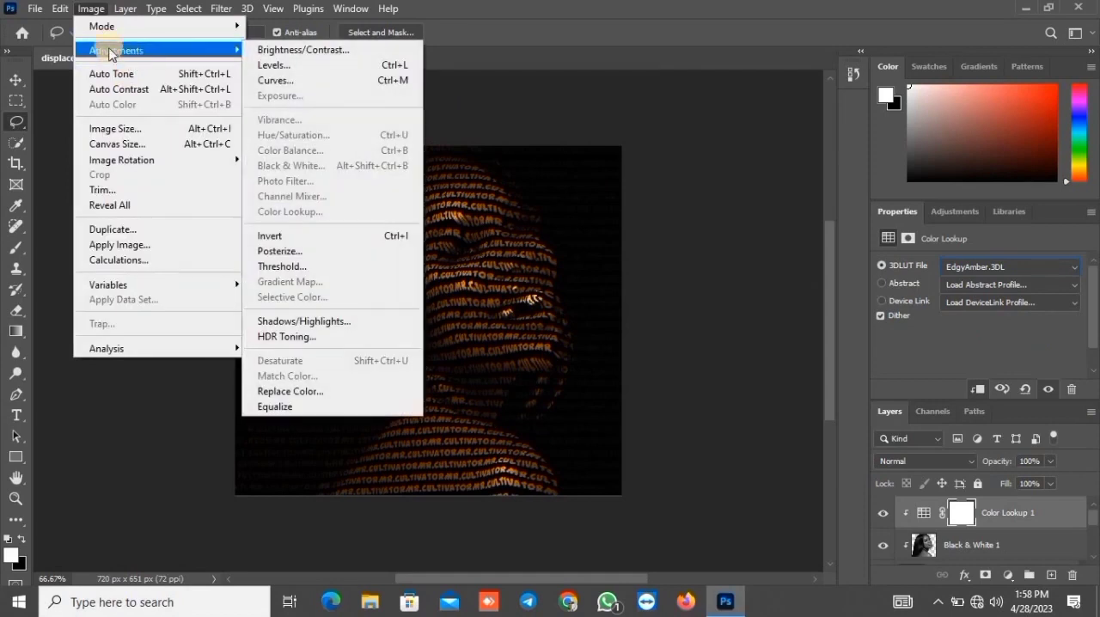
{"action": "left_click", "coordinate": [273, 80]}
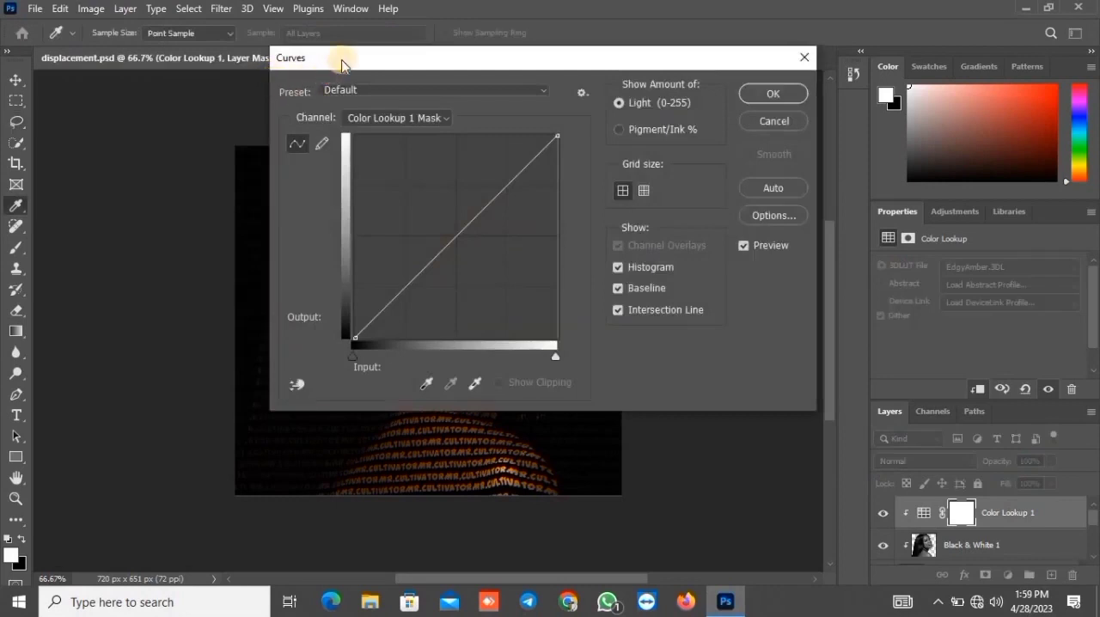
{"action": "left_click_drag", "start_coordinate": [341, 64], "coordinate": [549, 155]}
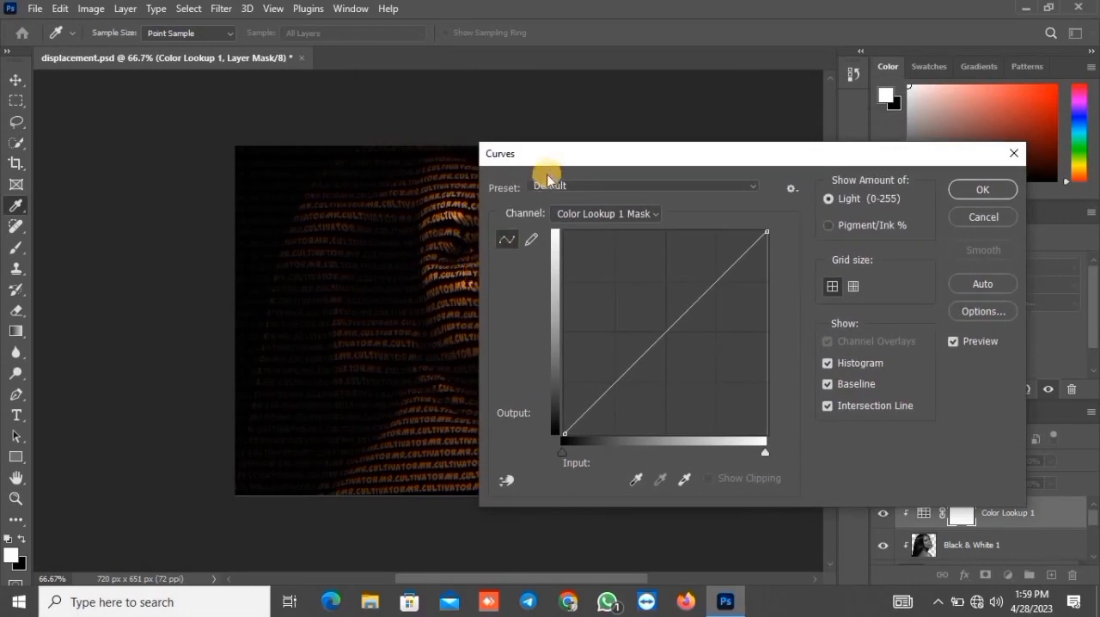
{"action": "left_click_drag", "start_coordinate": [559, 155], "coordinate": [653, 175]}
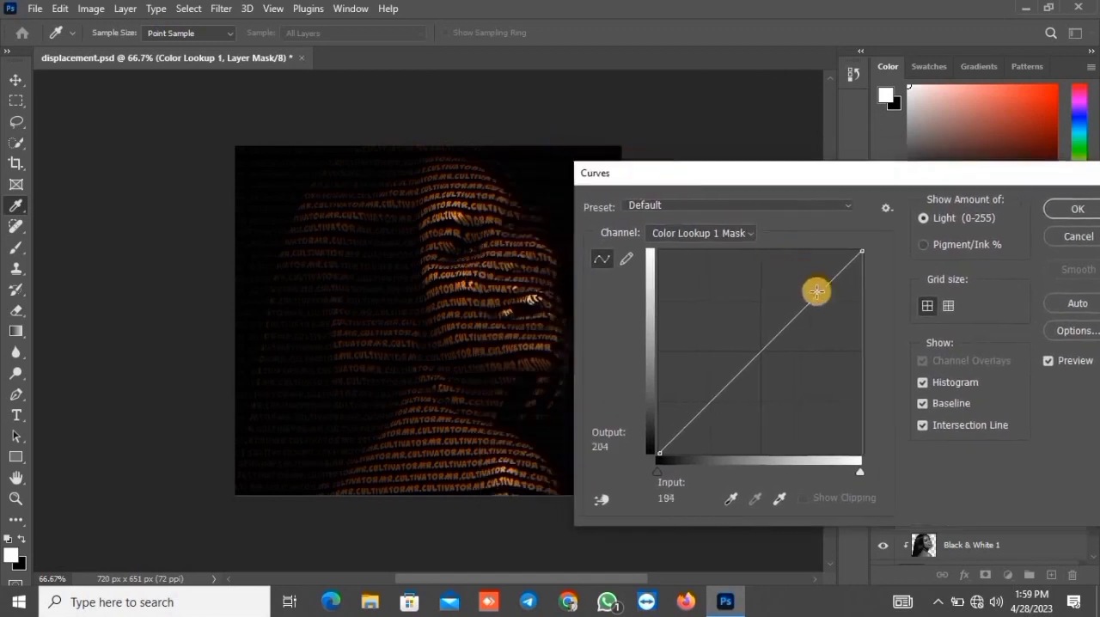
{"action": "left_click_drag", "start_coordinate": [821, 294], "coordinate": [816, 281]}
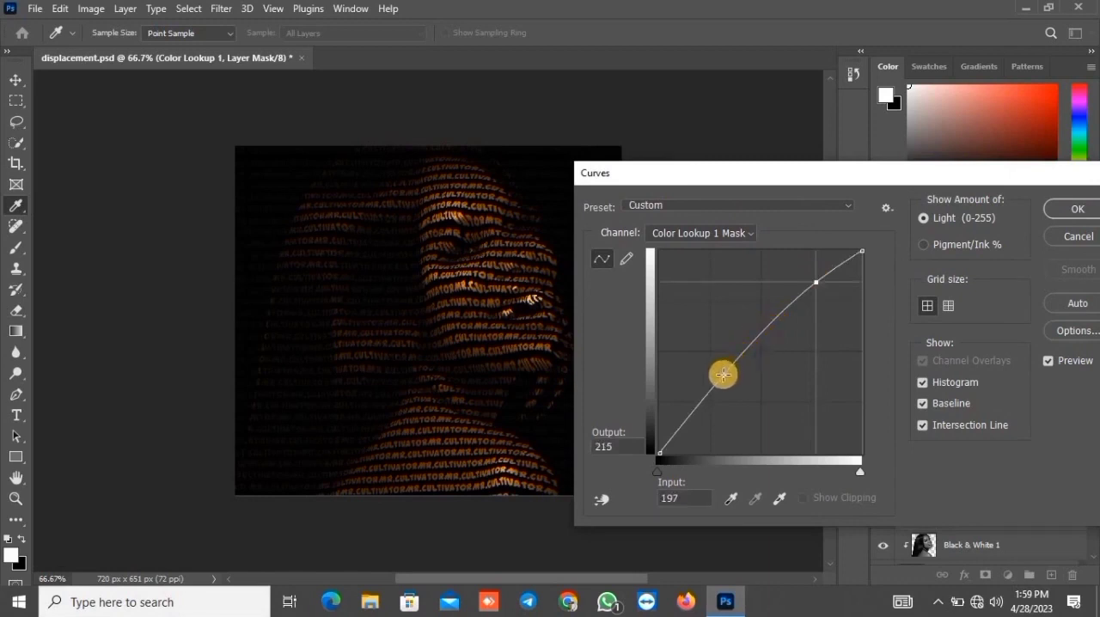
{"action": "left_click_drag", "start_coordinate": [723, 374], "coordinate": [727, 380]}
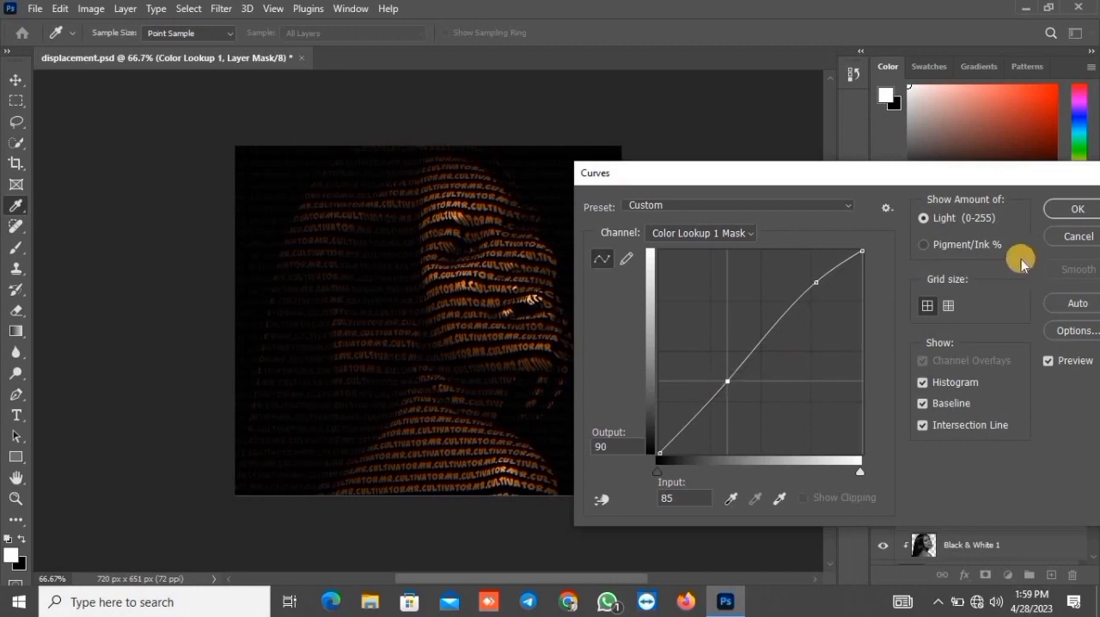
{"action": "left_click", "coordinate": [1071, 217]}
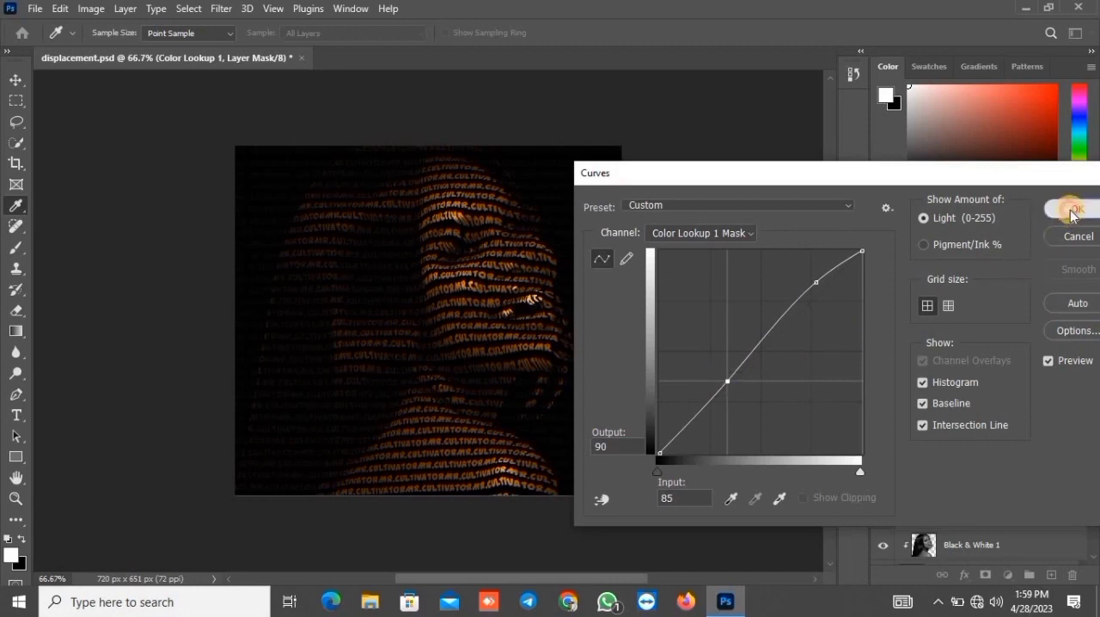